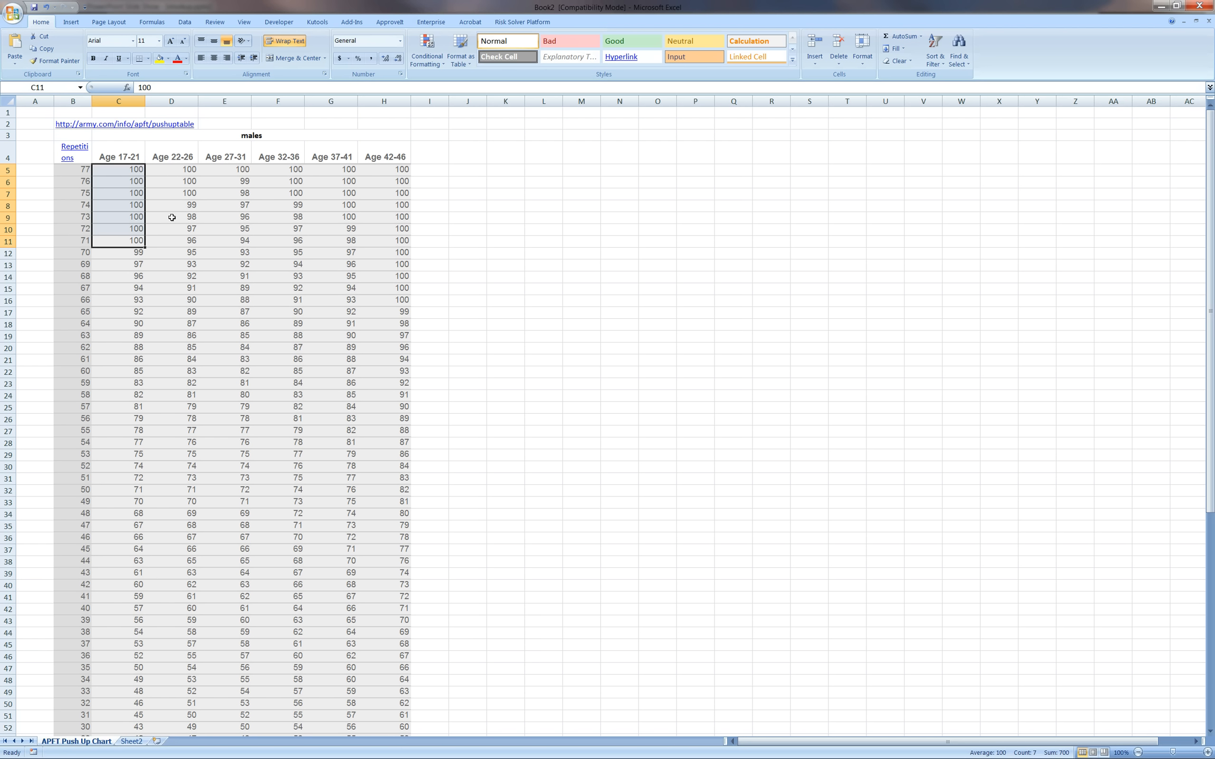
pyautogui.moveTo(191, 194); pyautogui.dragTo(200, 170)
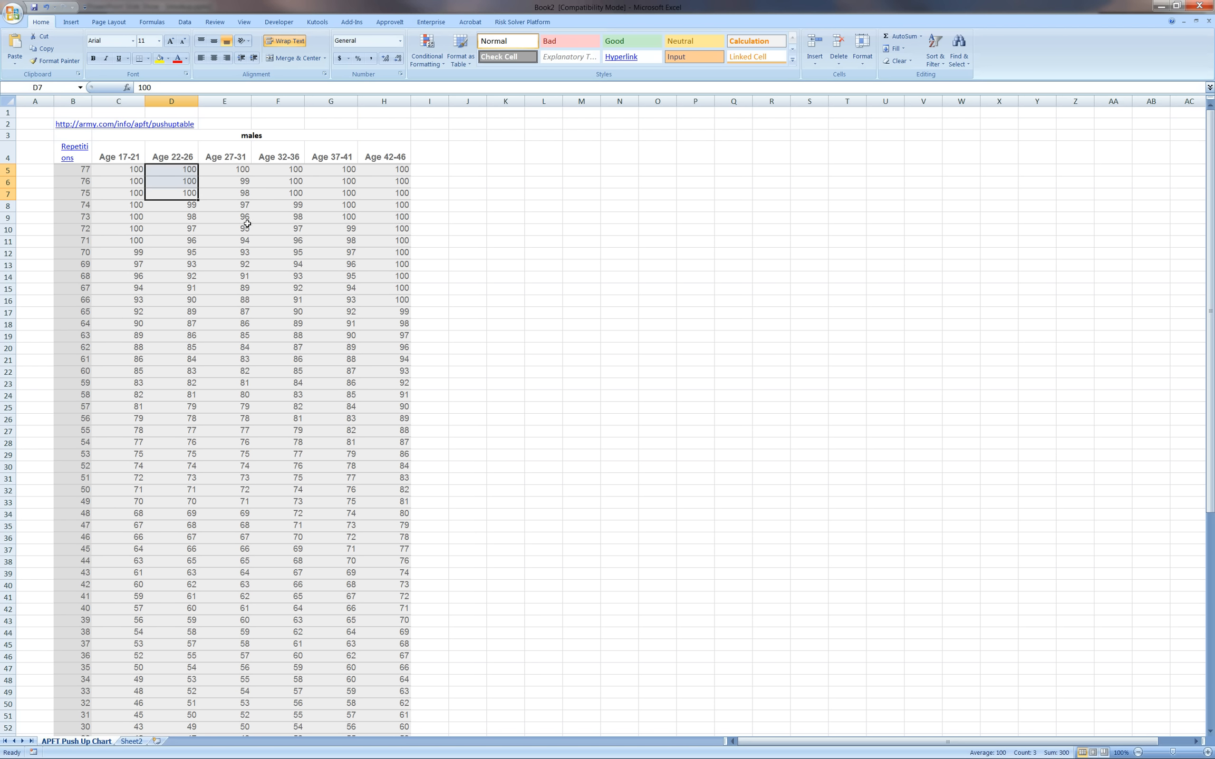
pyautogui.click(253, 170)
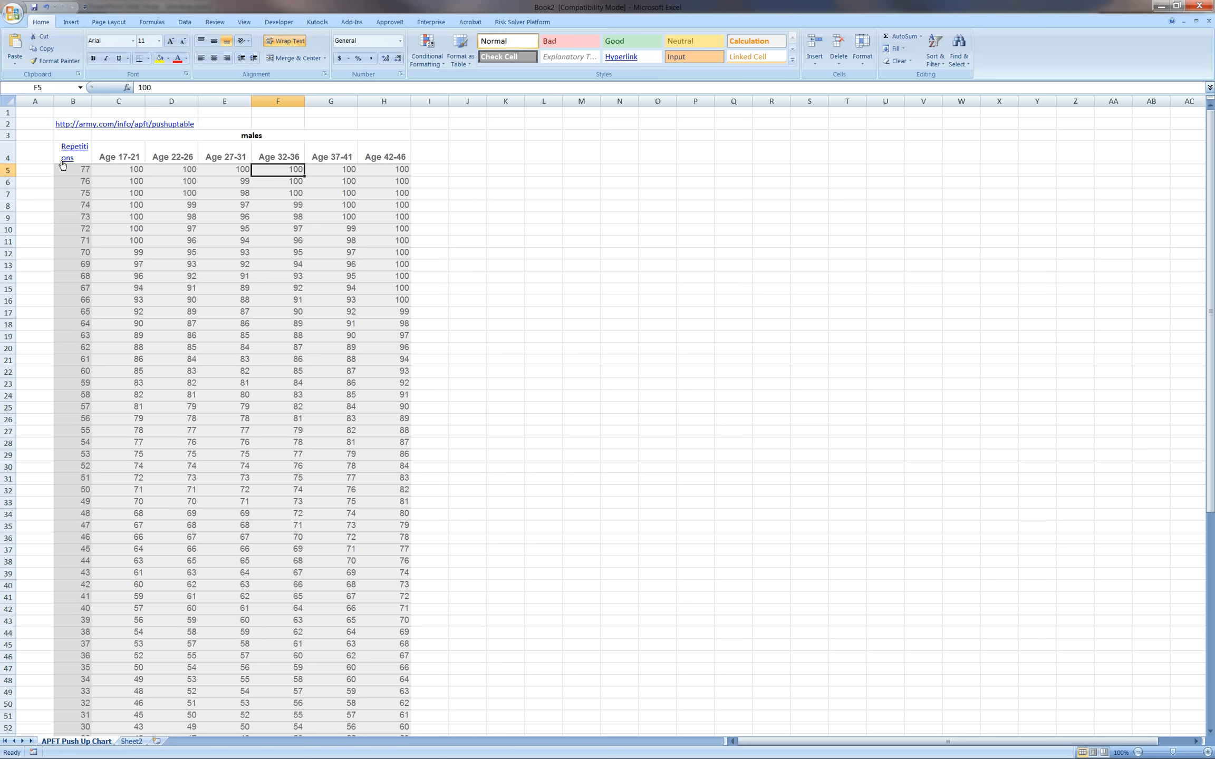
# Insert a row above the age-group headers and number the table's columns 1 to 7 across B4:H4
pyautogui.rightClick(8, 152)
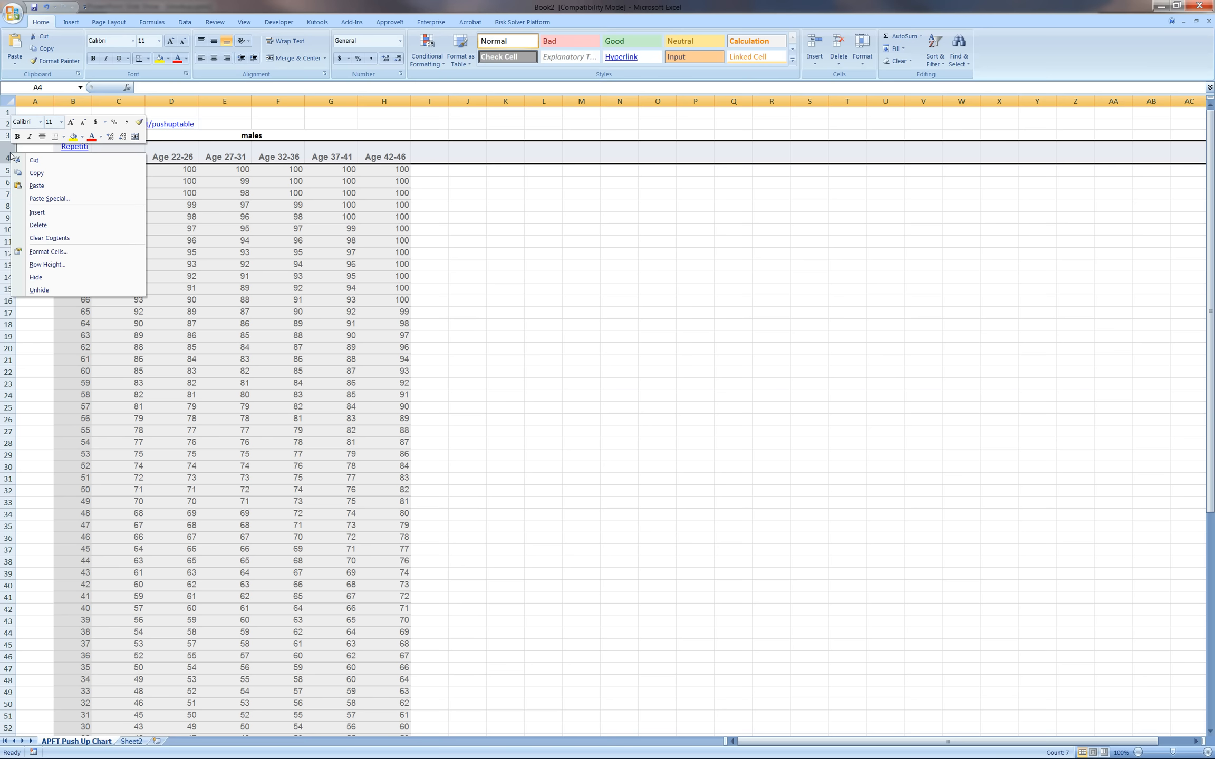
pyautogui.click(37, 213)
pyautogui.click(86, 145)
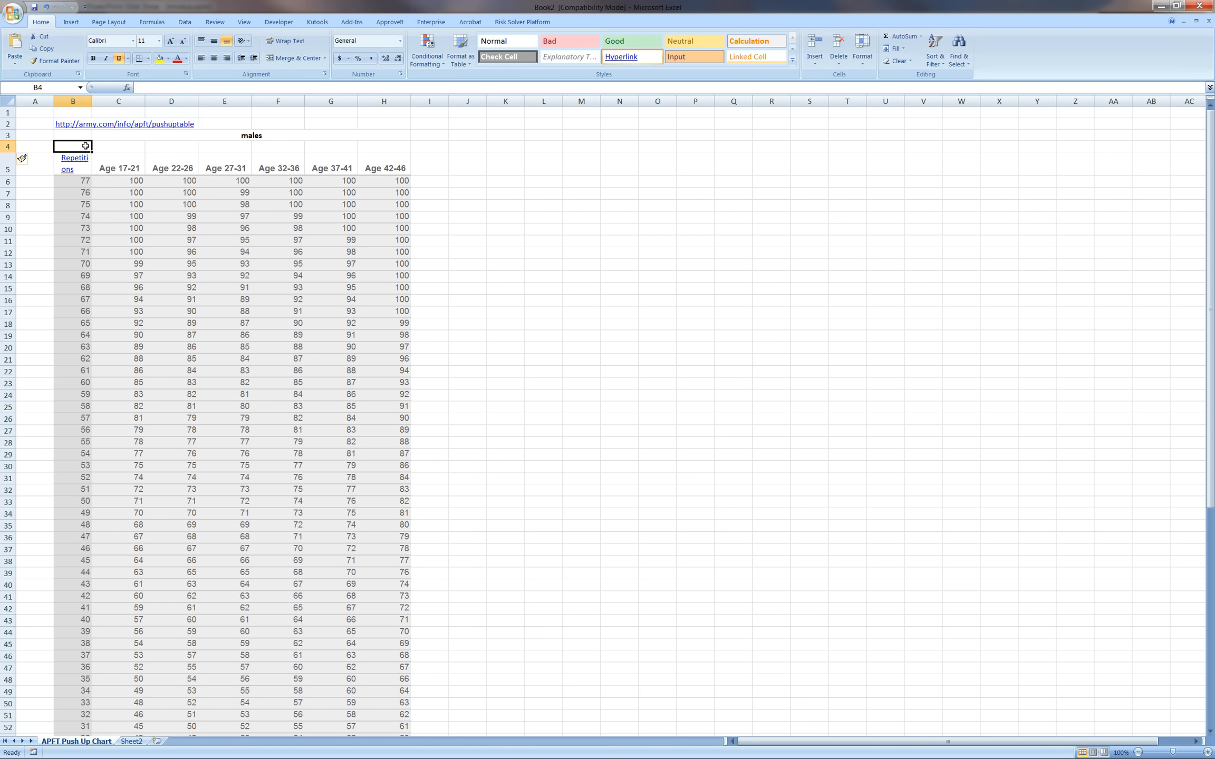
pyautogui.write('1')
pyautogui.click(115, 145)
pyautogui.write('2')
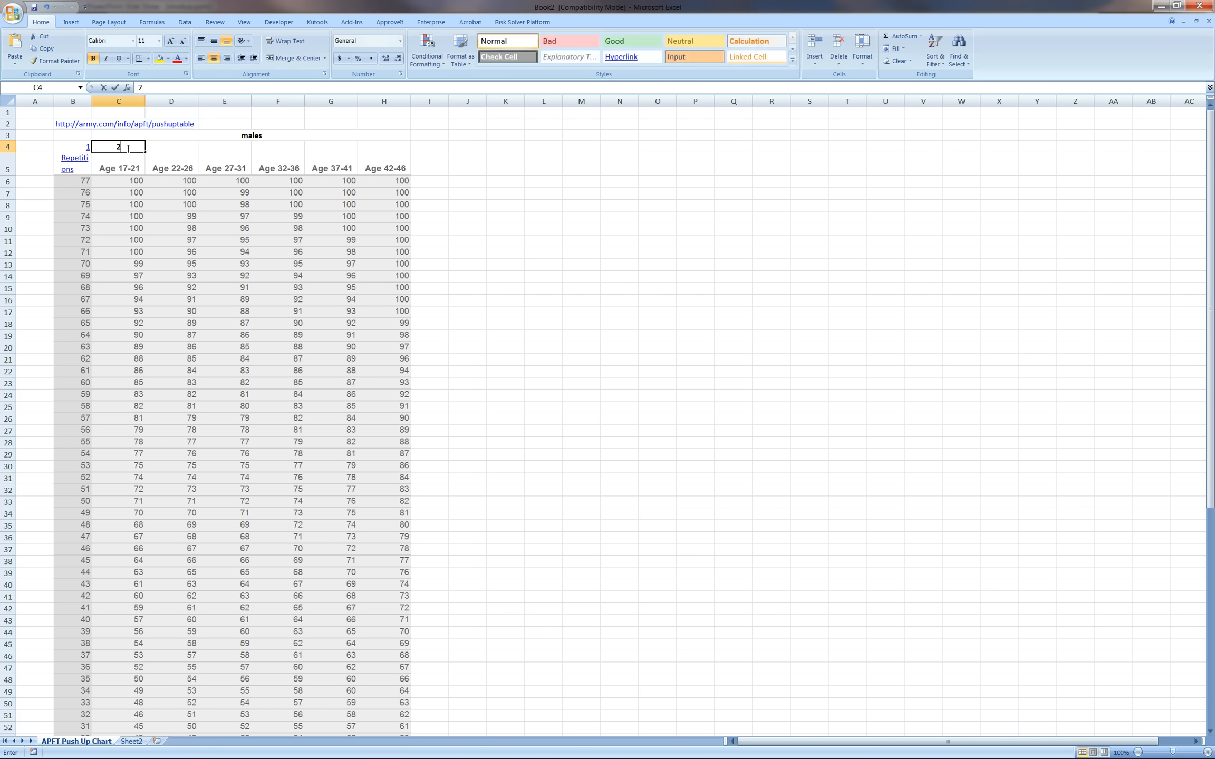
pyautogui.click(81, 148)
pyautogui.moveTo(81, 147); pyautogui.dragTo(402, 161)
pyautogui.click(147, 151)
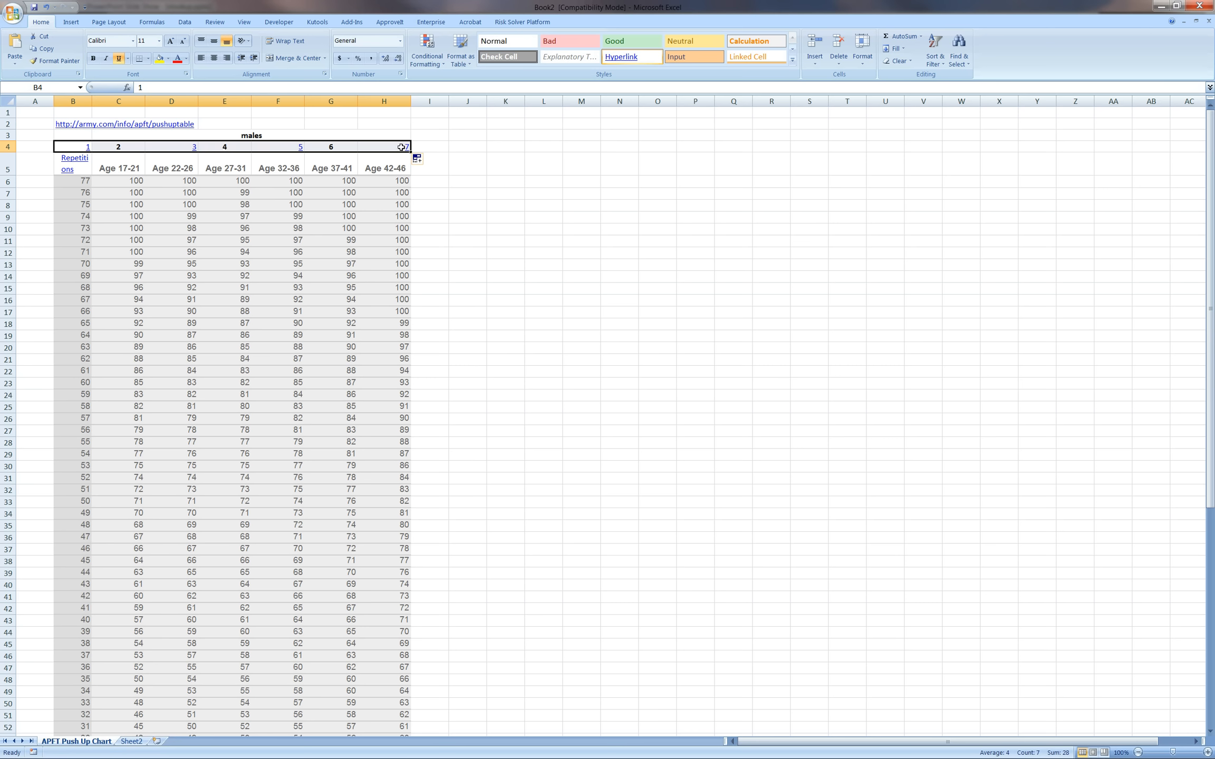
# Remove the underline from the column numbers in B4:H4 and center them
pyautogui.click(119, 58)
pyautogui.click(214, 59)
pyautogui.click(543, 206)
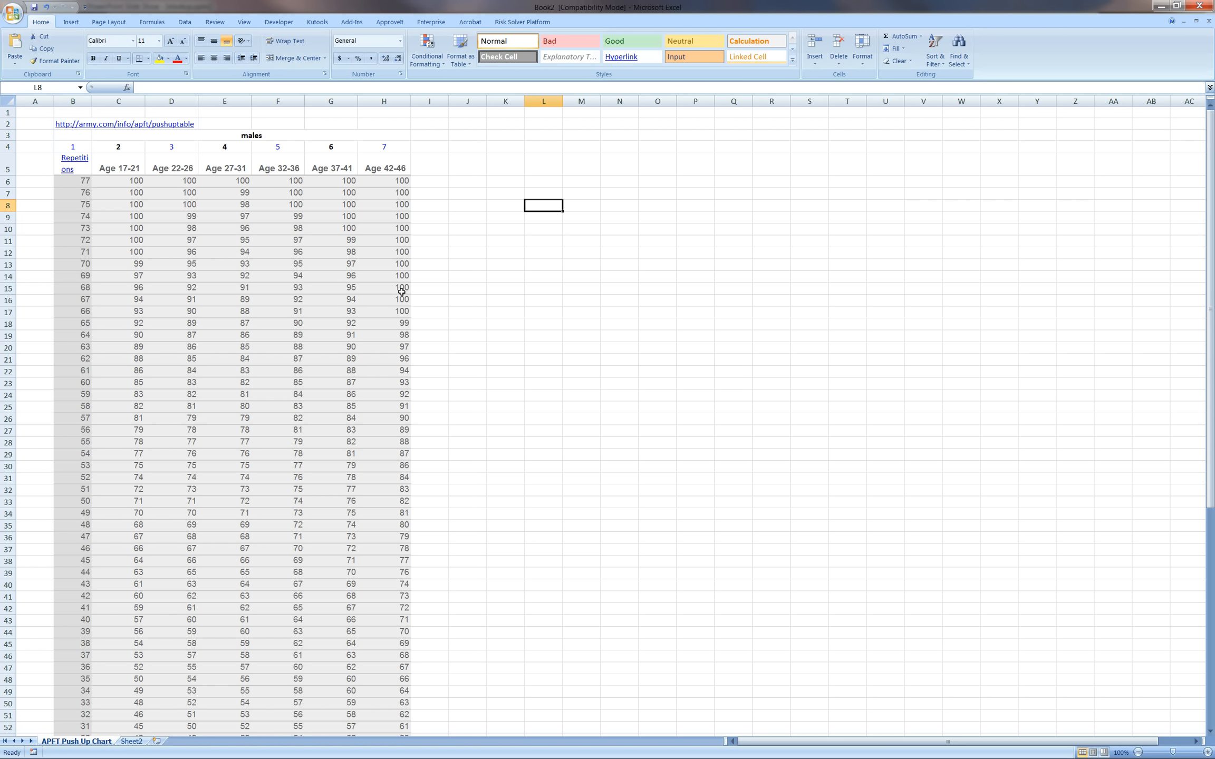
# Label the lookup input cells beside the table with Reps in J6 and Age in K6
pyautogui.click(468, 182)
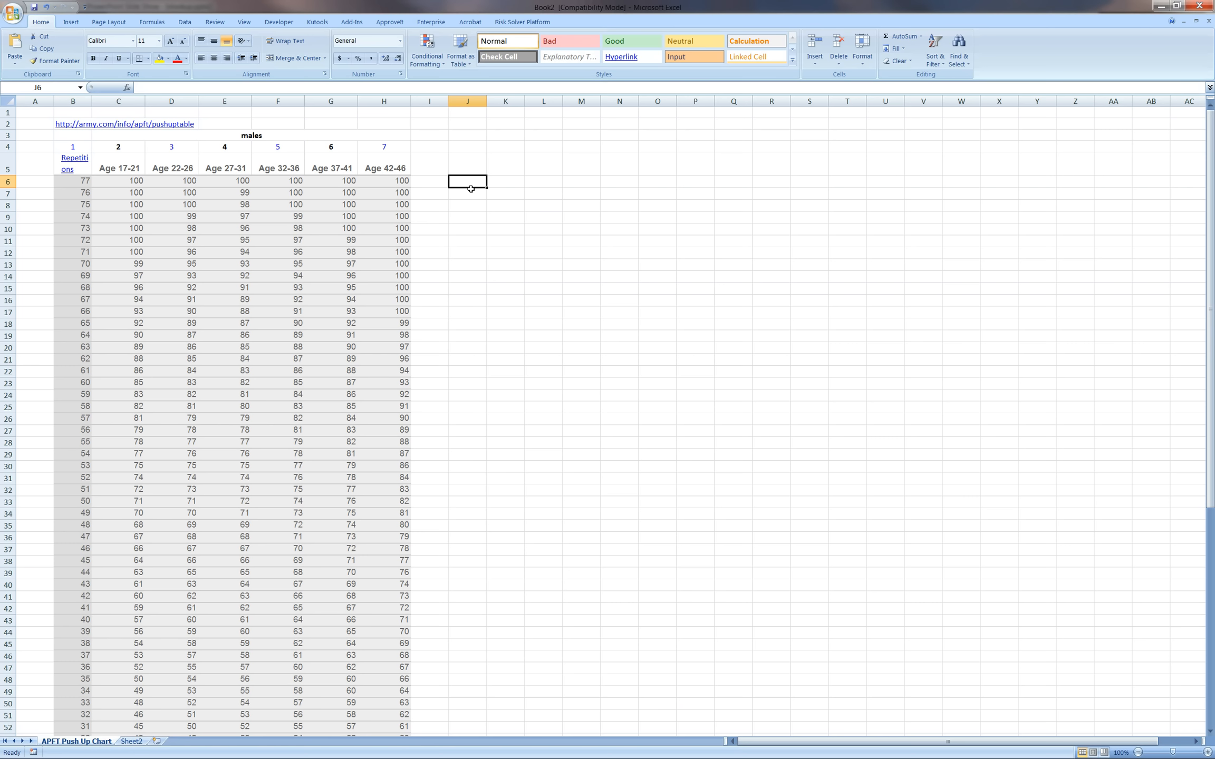
pyautogui.write('Reps')
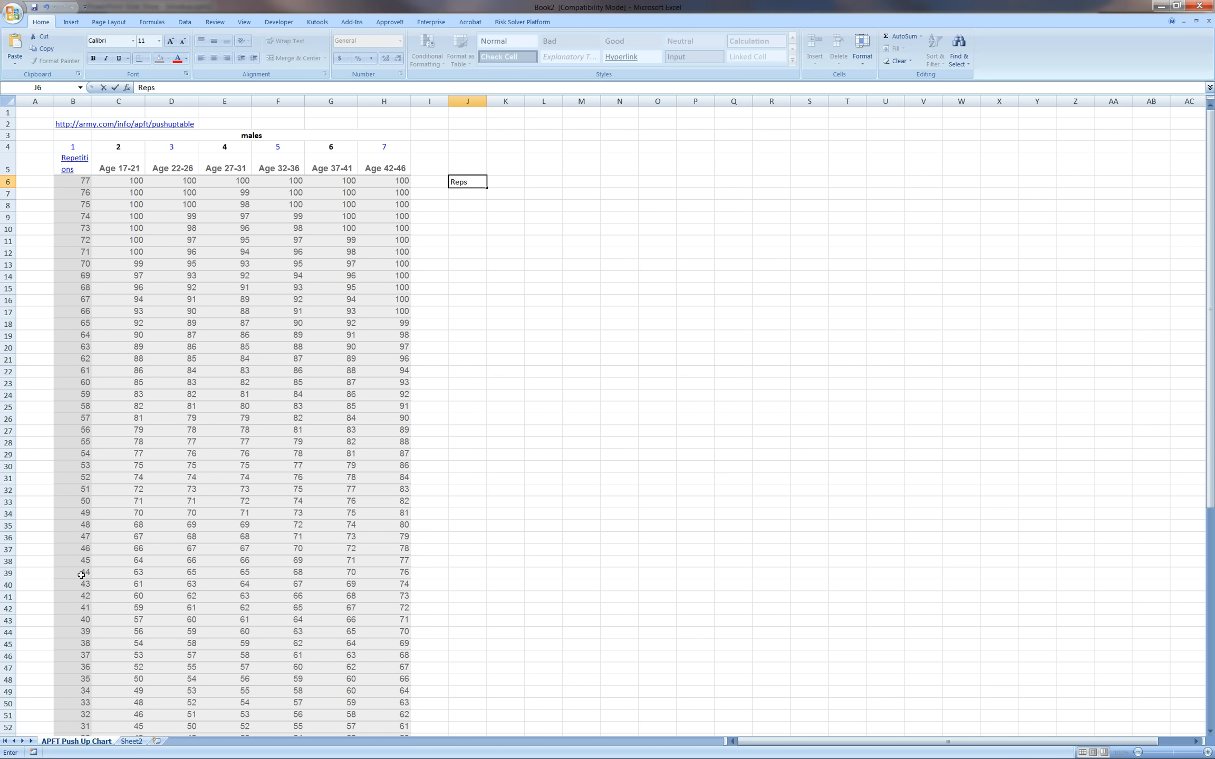
pyautogui.click(84, 101)
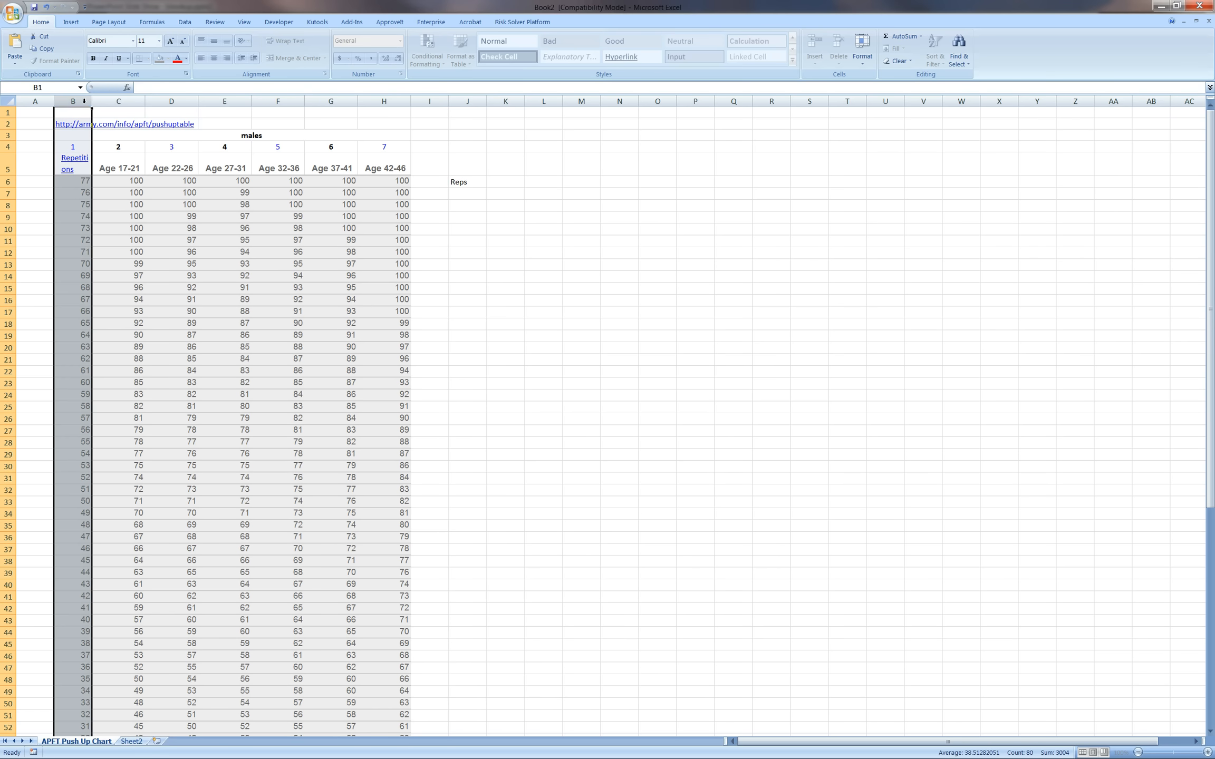
pyautogui.click(518, 184)
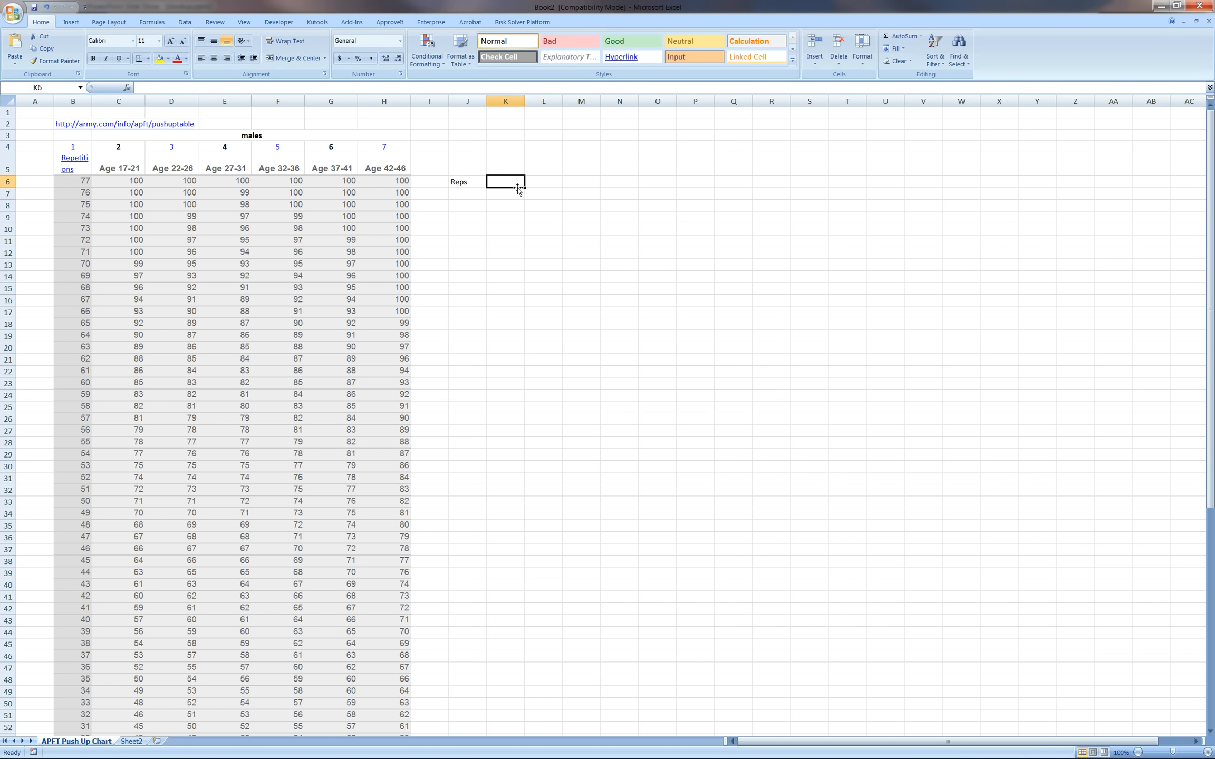
pyautogui.write('Age')
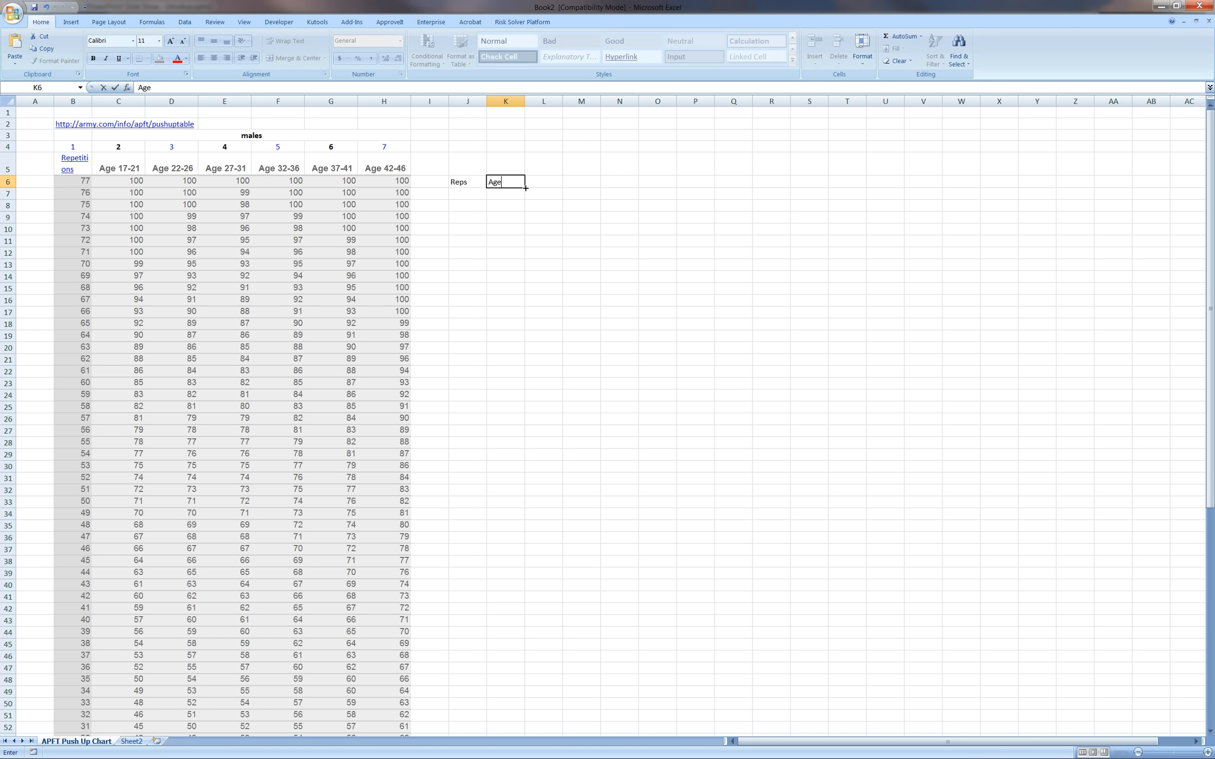
pyautogui.click(541, 184)
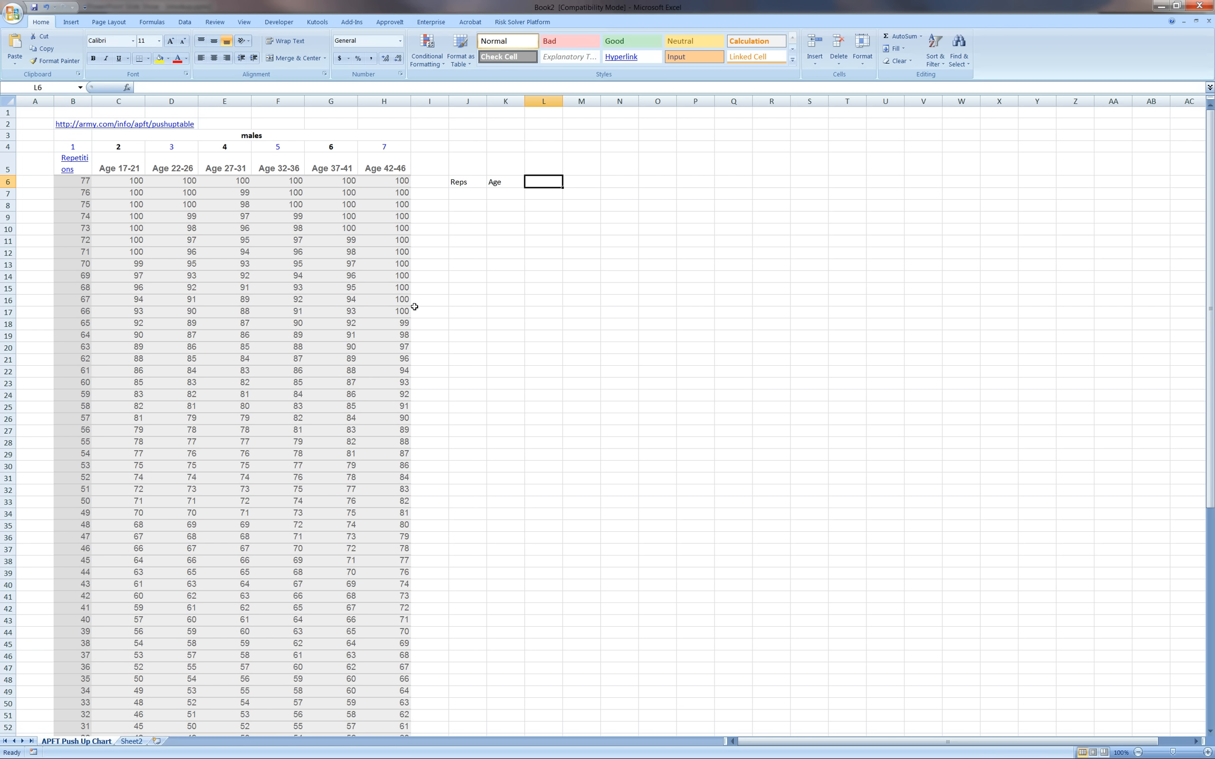
# Enter 65 under Reps in J7 and column number 5 under Age in K7
pyautogui.click(298, 325)
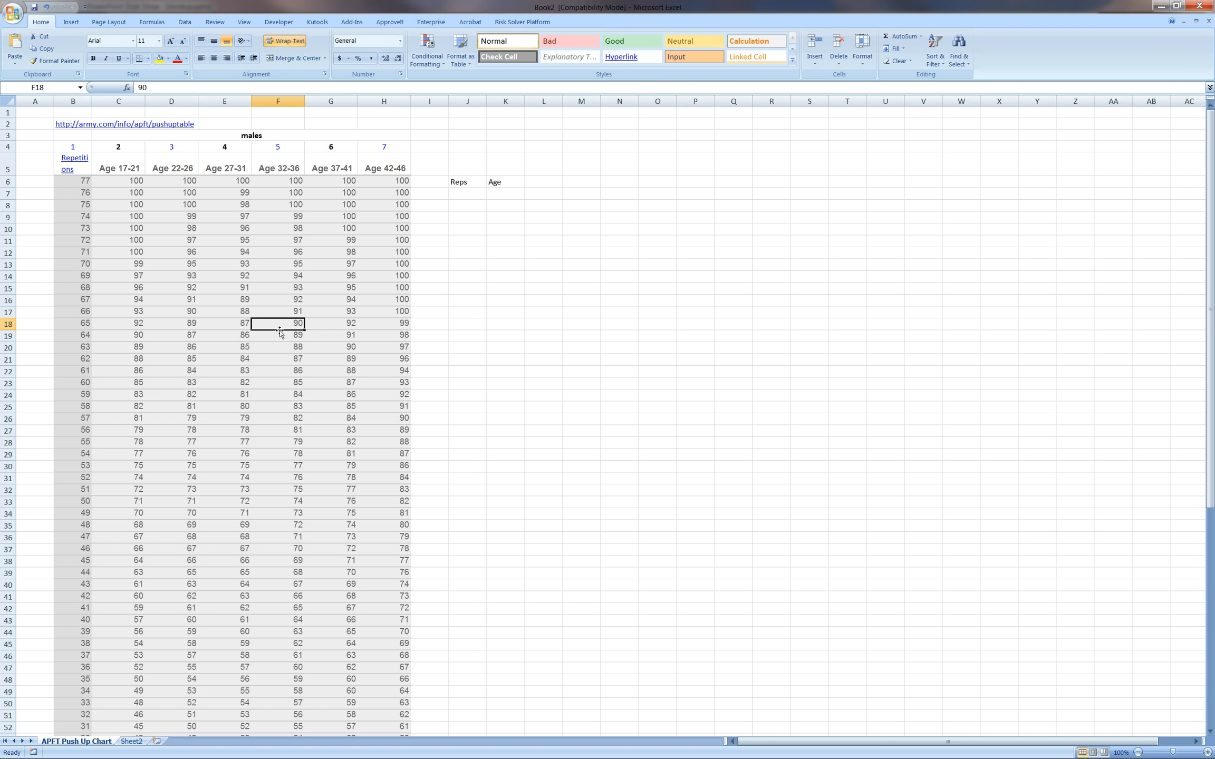
pyautogui.click(72, 322)
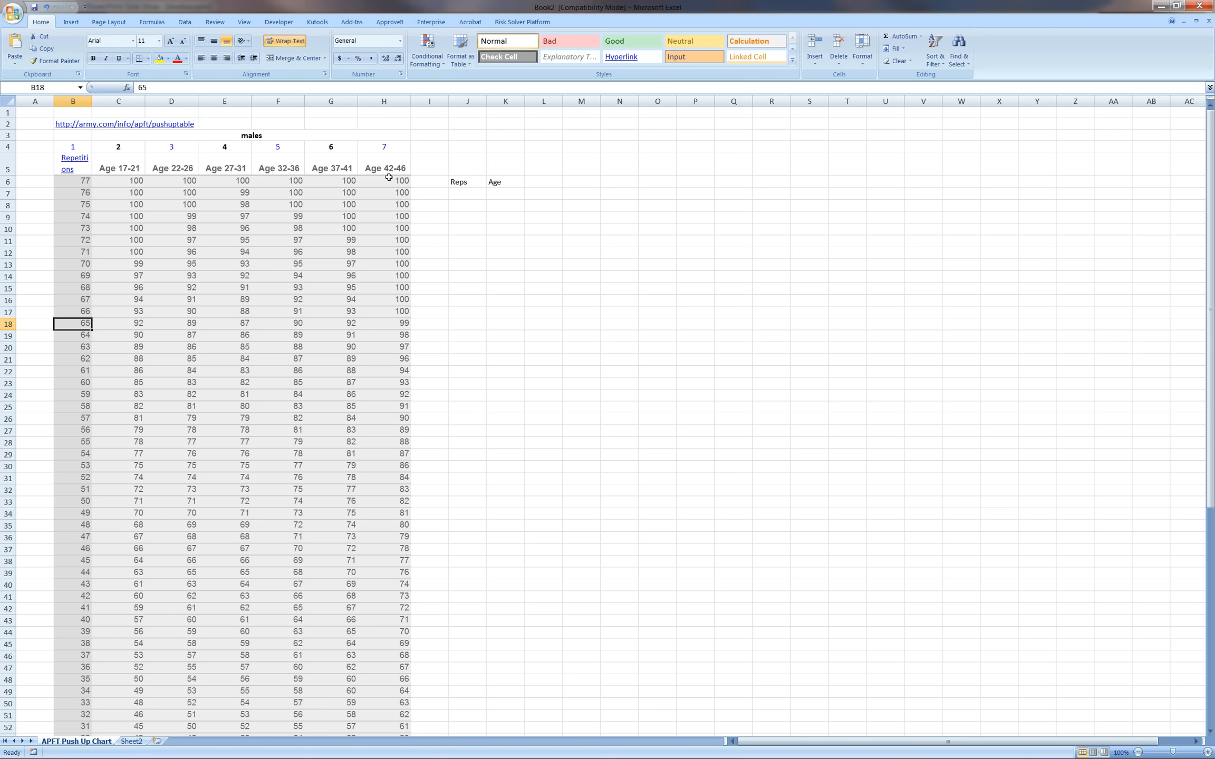
pyautogui.click(468, 193)
pyautogui.write('65')
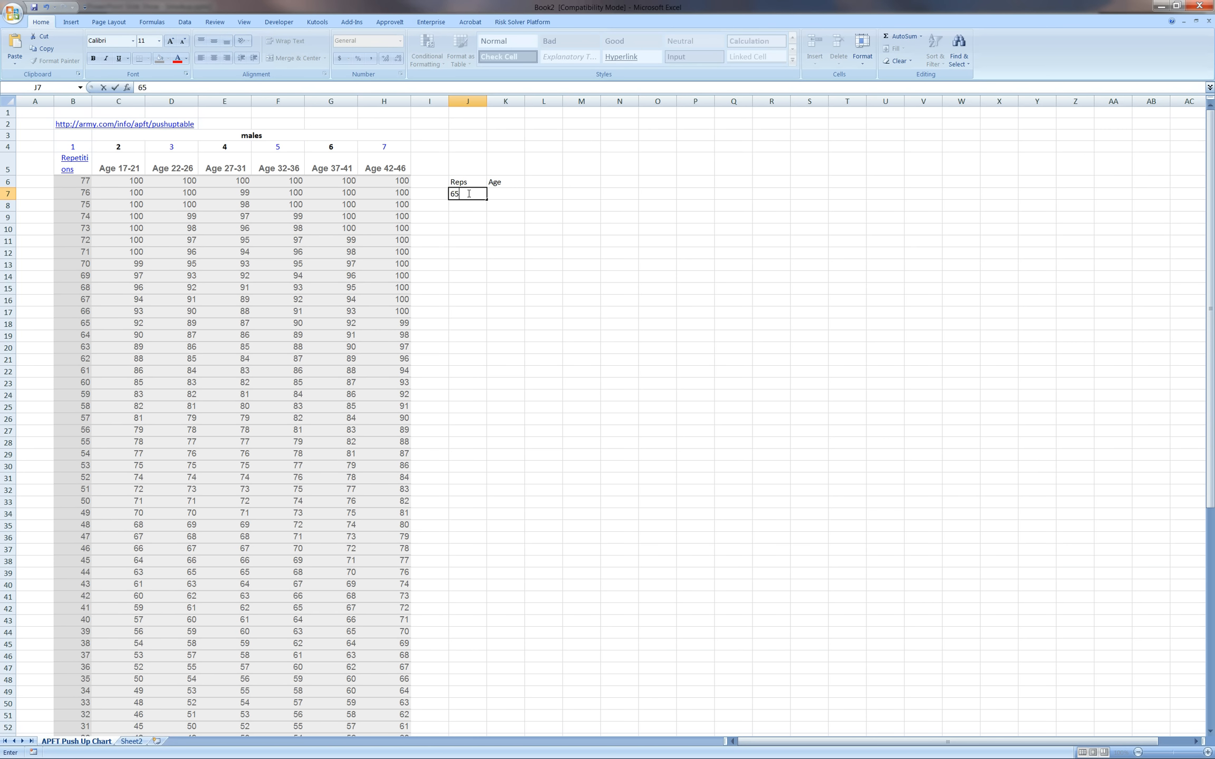
pyautogui.click(517, 194)
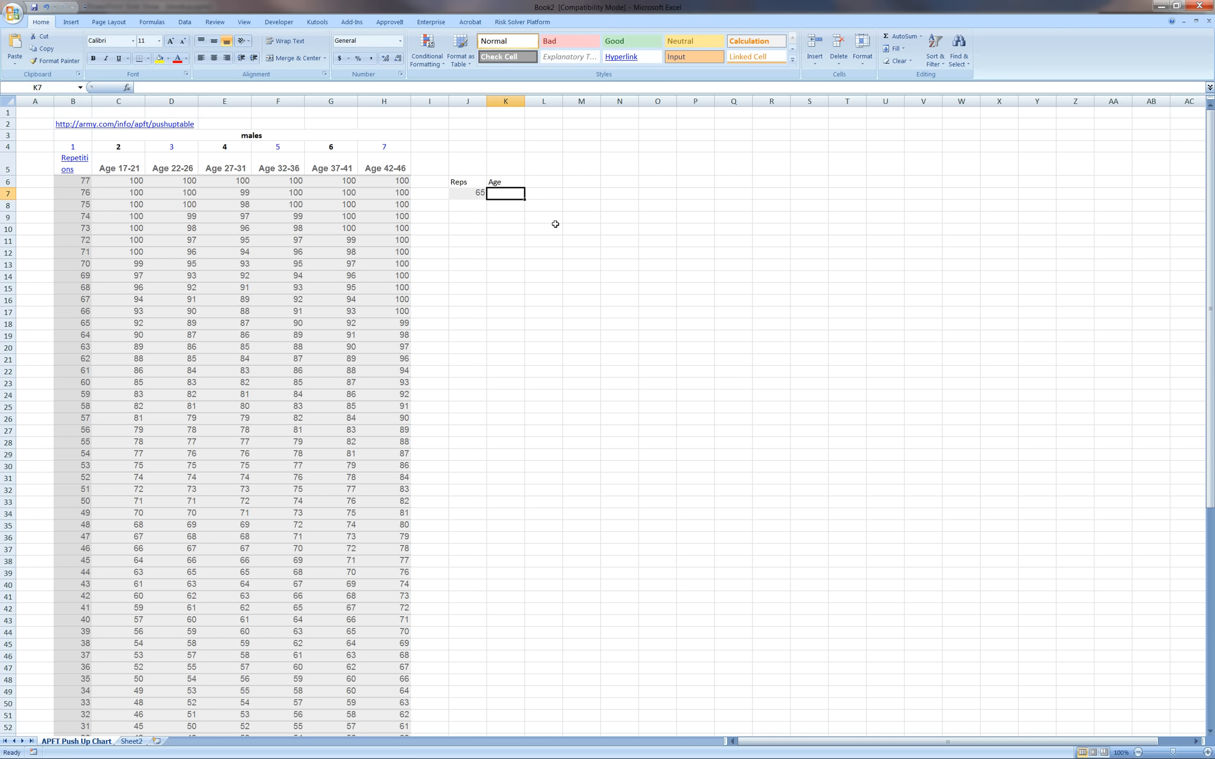
pyautogui.click(544, 194)
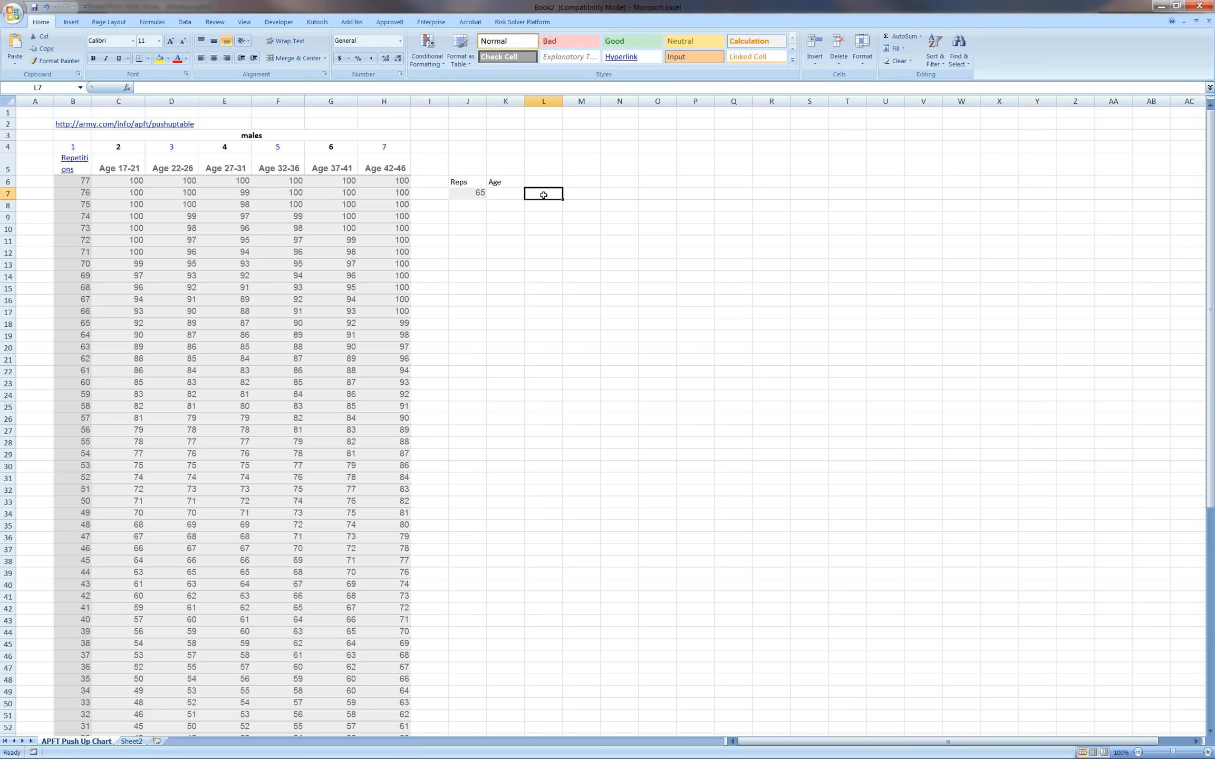
pyautogui.click(515, 197)
pyautogui.write('5')
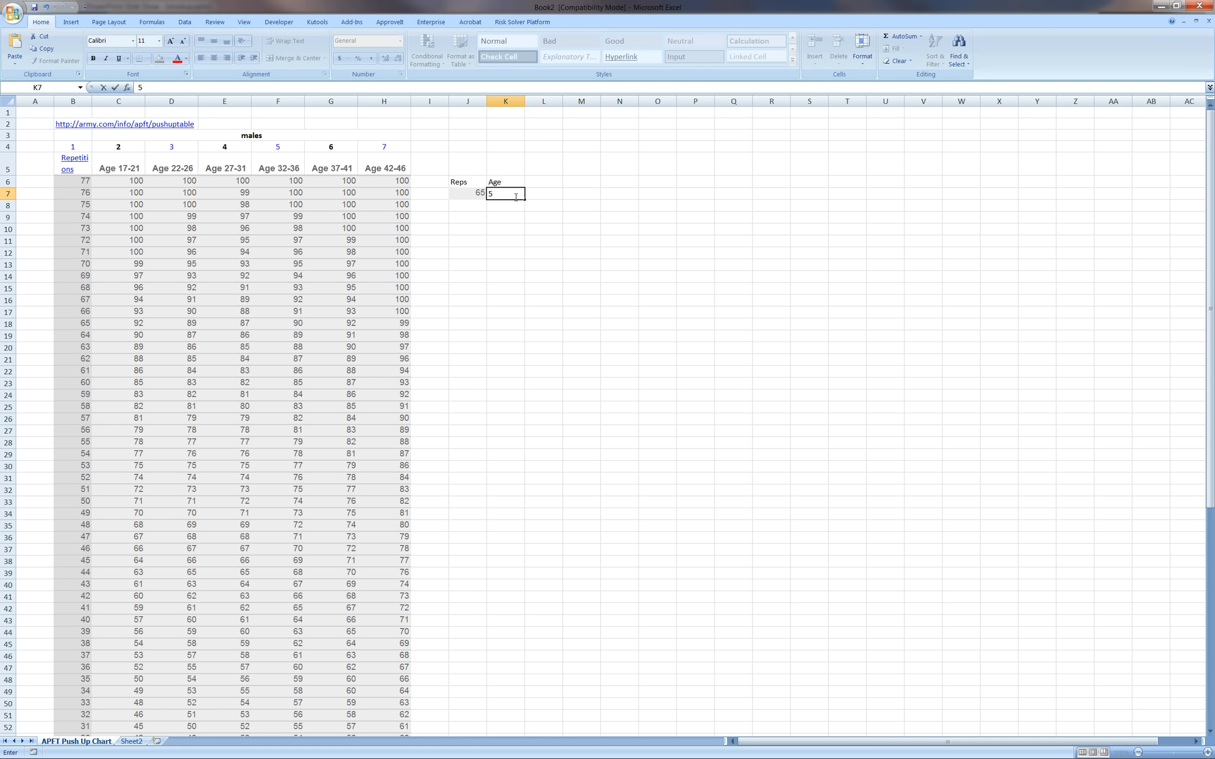
# Start a VLOOKUP function in L7 with its arguments dialog, using J7 as the lookup value
pyautogui.click(545, 197)
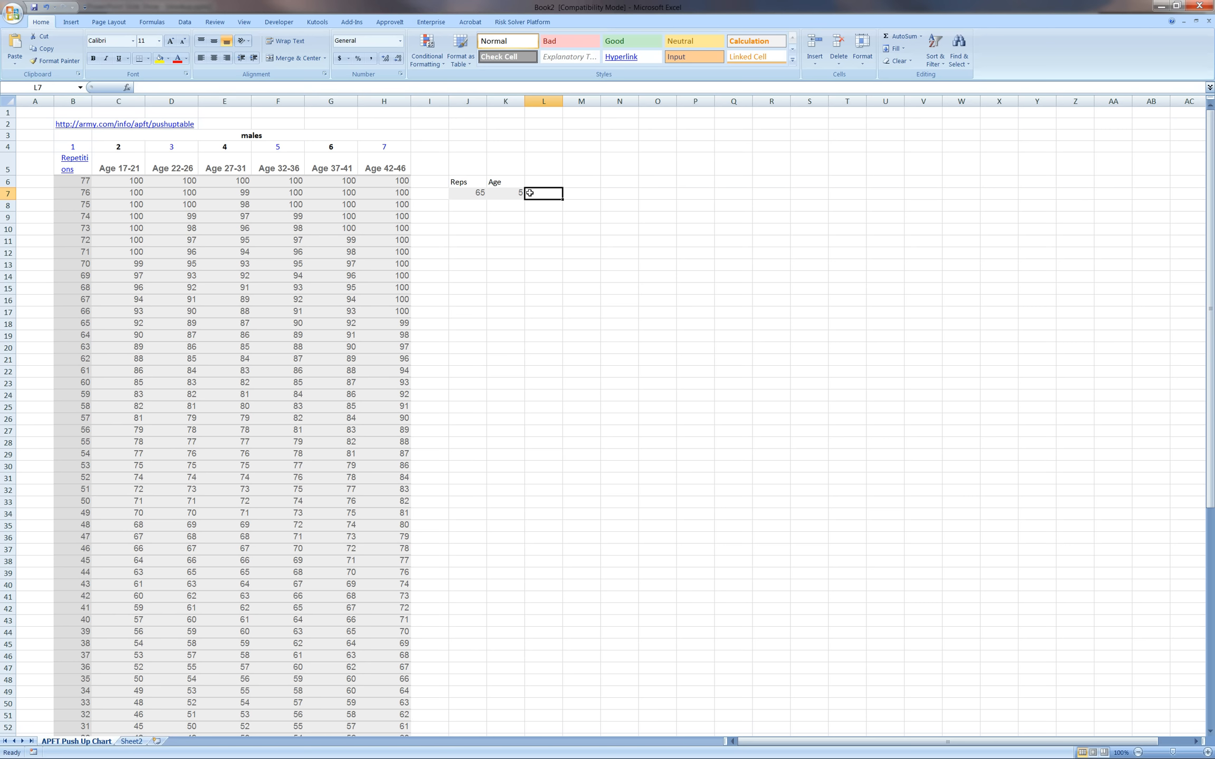
pyautogui.write('=')
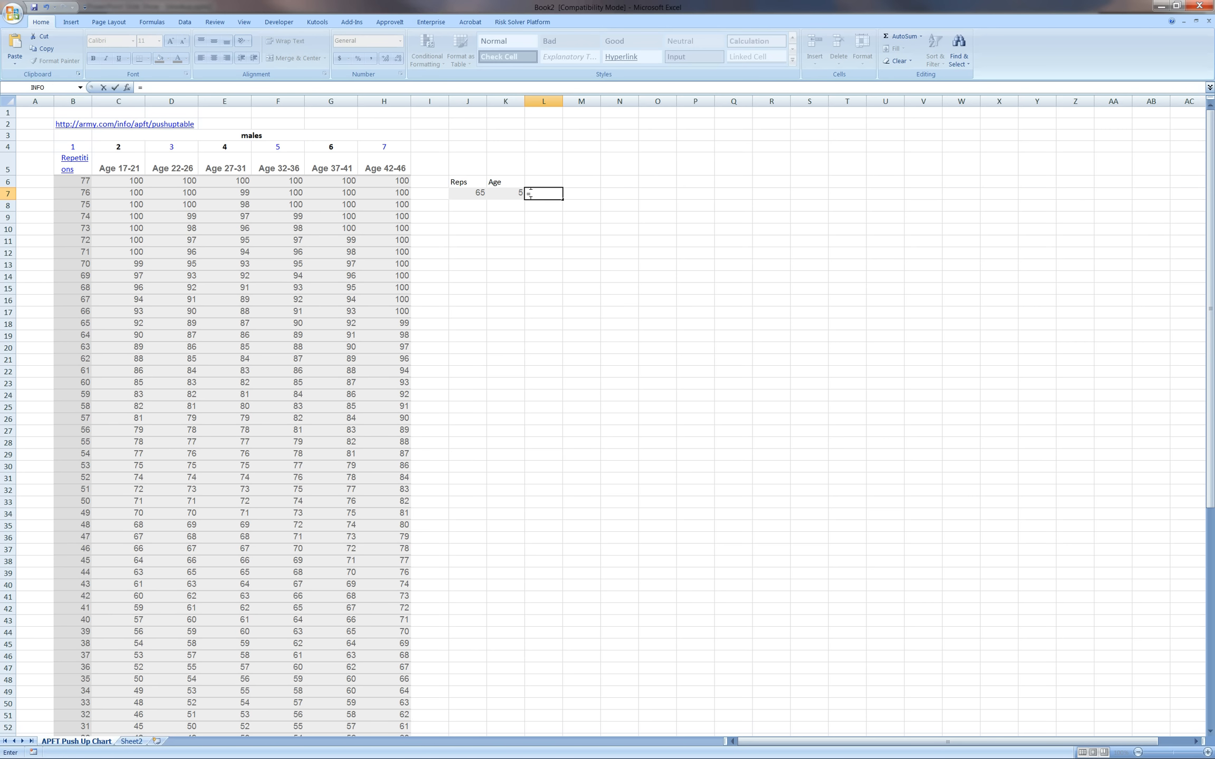
pyautogui.write('vloo')
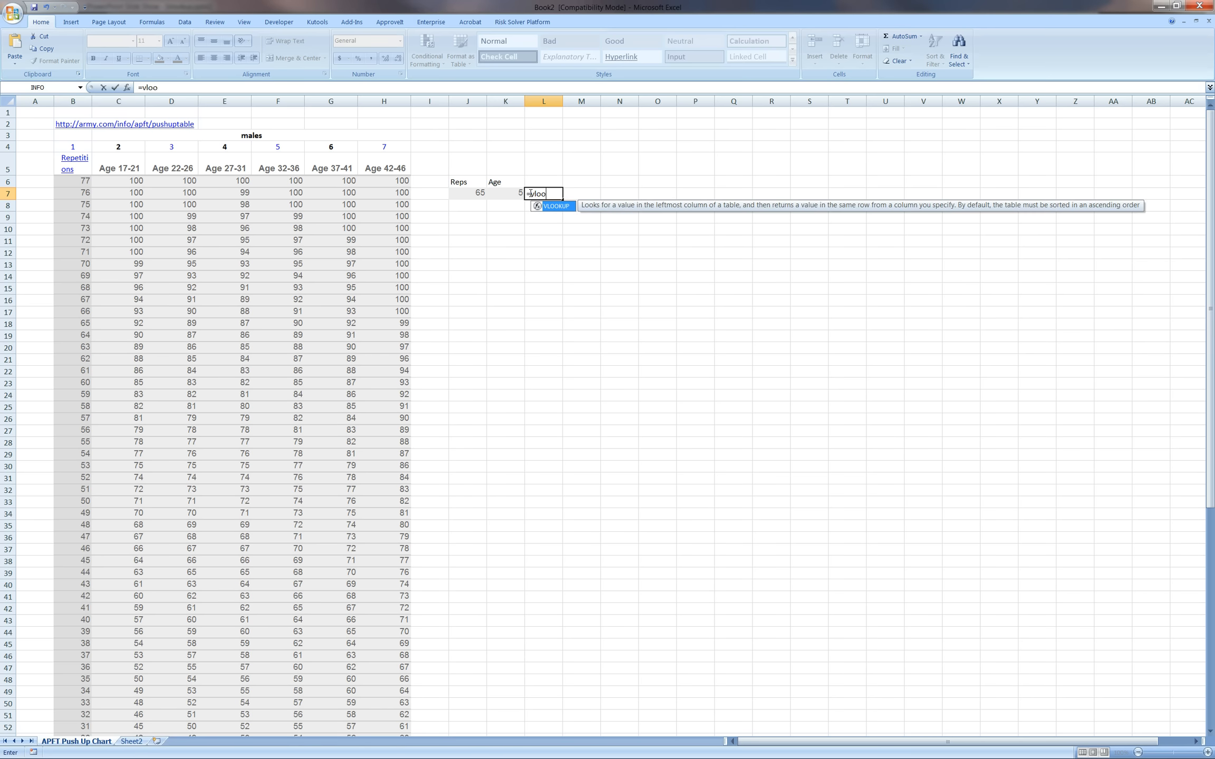
pyautogui.doubleClick(537, 210)
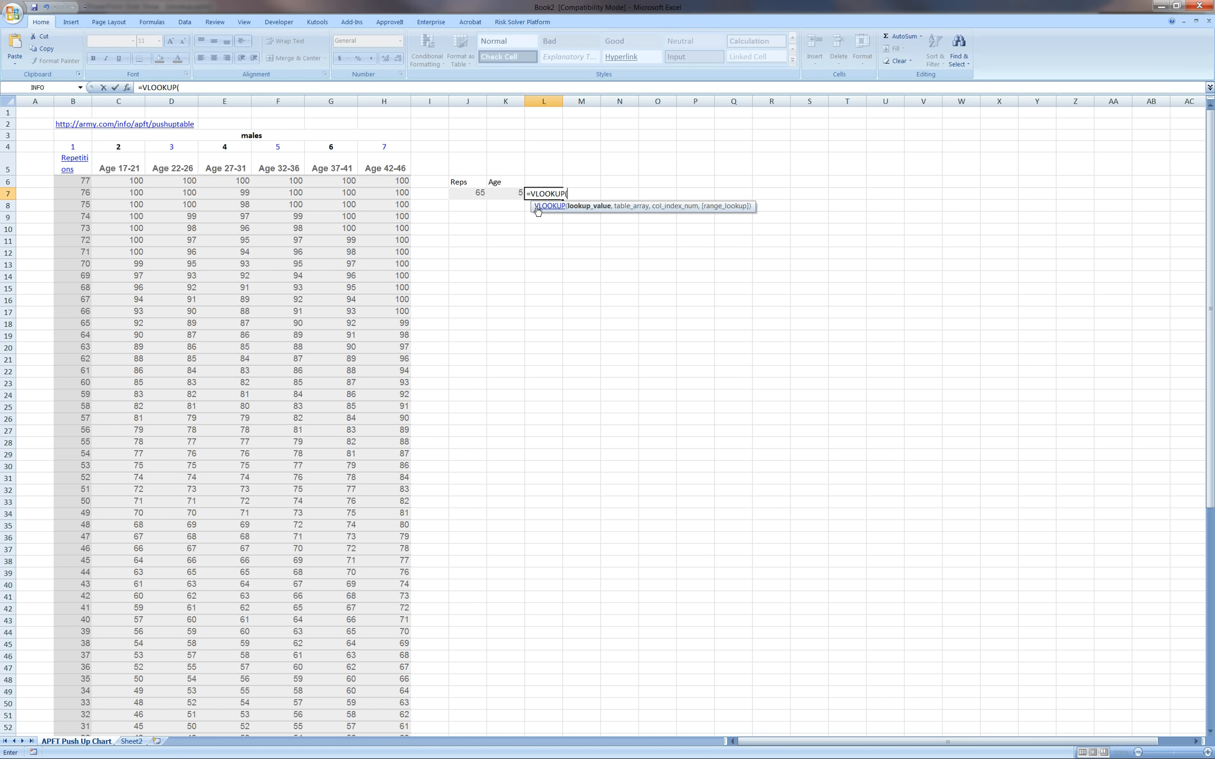
pyautogui.click(127, 88)
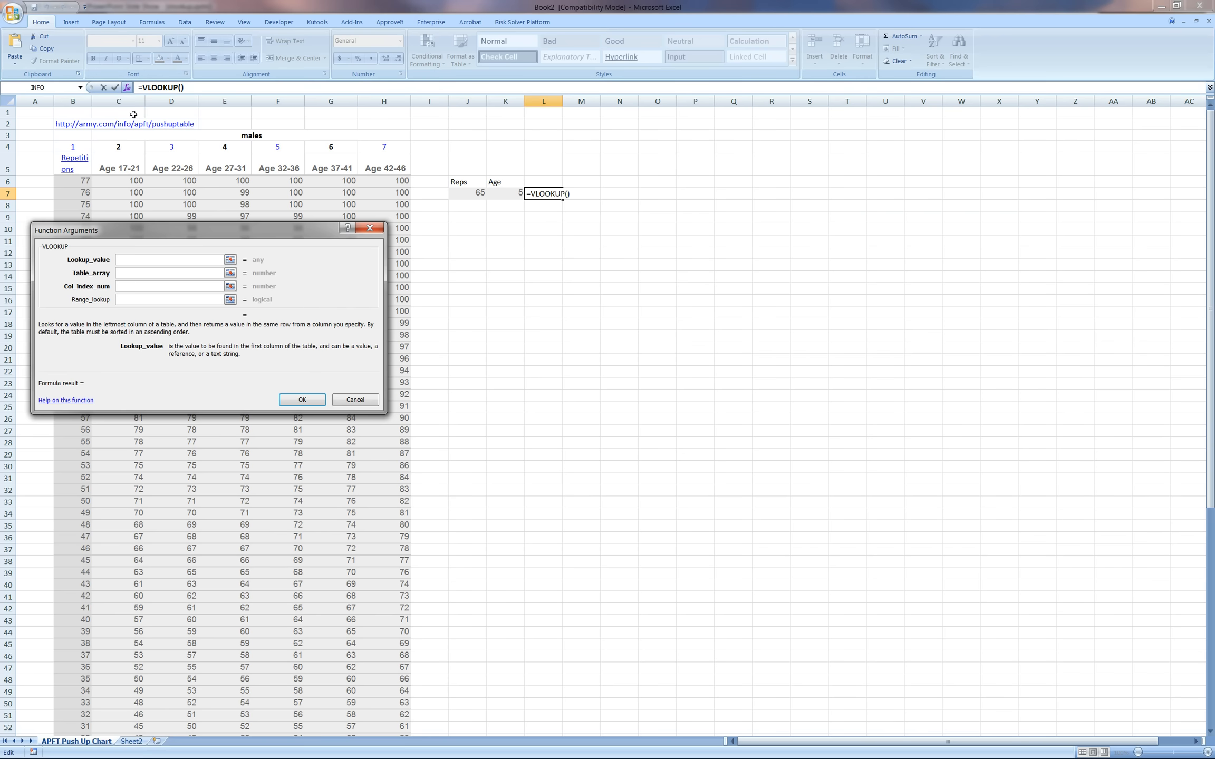
pyautogui.moveTo(167, 232); pyautogui.dragTo(626, 247)
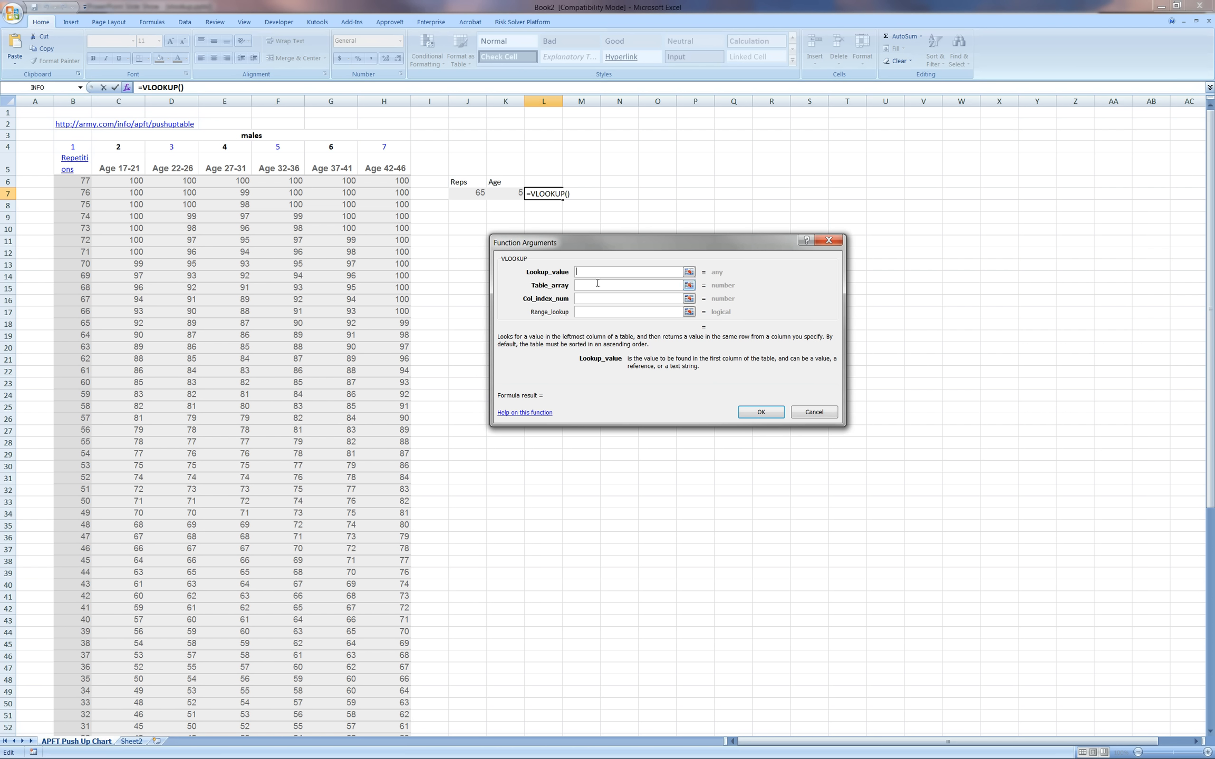
pyautogui.click(470, 197)
# Set the VLOOKUP table array to the whole push-up table, B5:H82
pyautogui.click(606, 287)
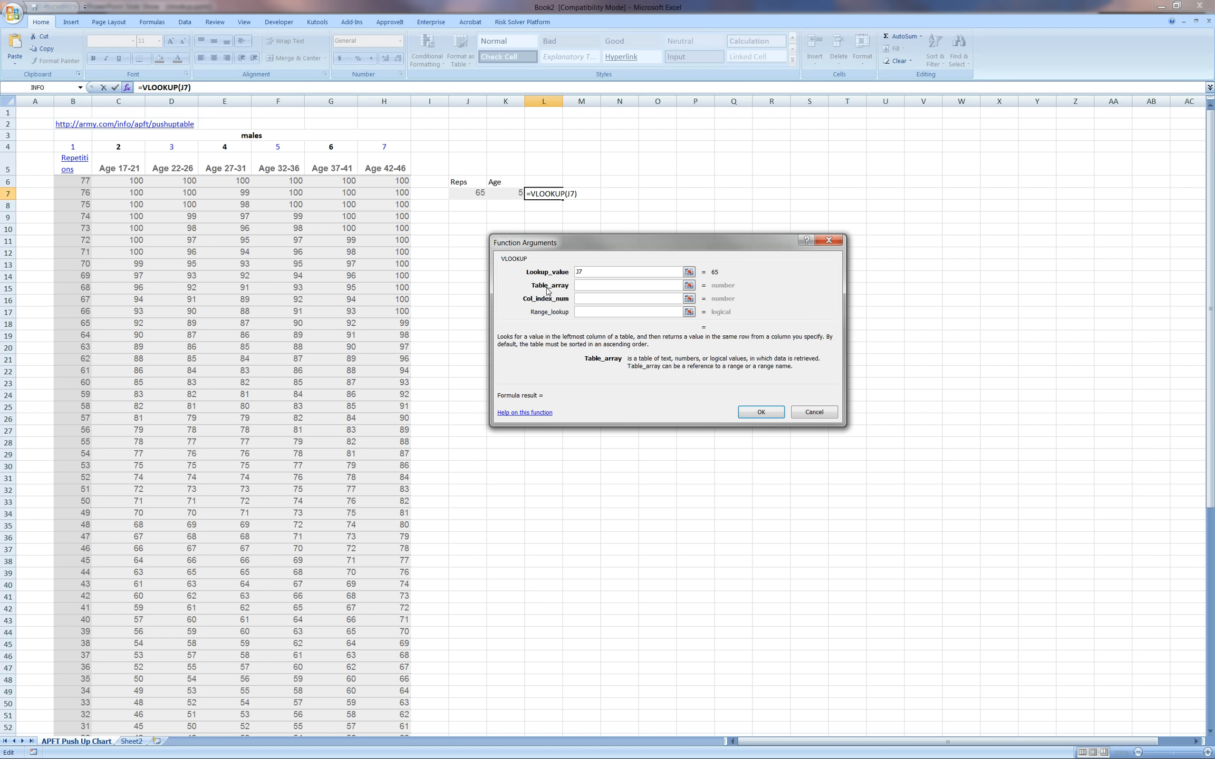
pyautogui.click(380, 168)
pyautogui.moveTo(380, 167); pyautogui.dragTo(85, 716)
pyautogui.moveTo(1210, 377); pyautogui.dragTo(1211, 148)
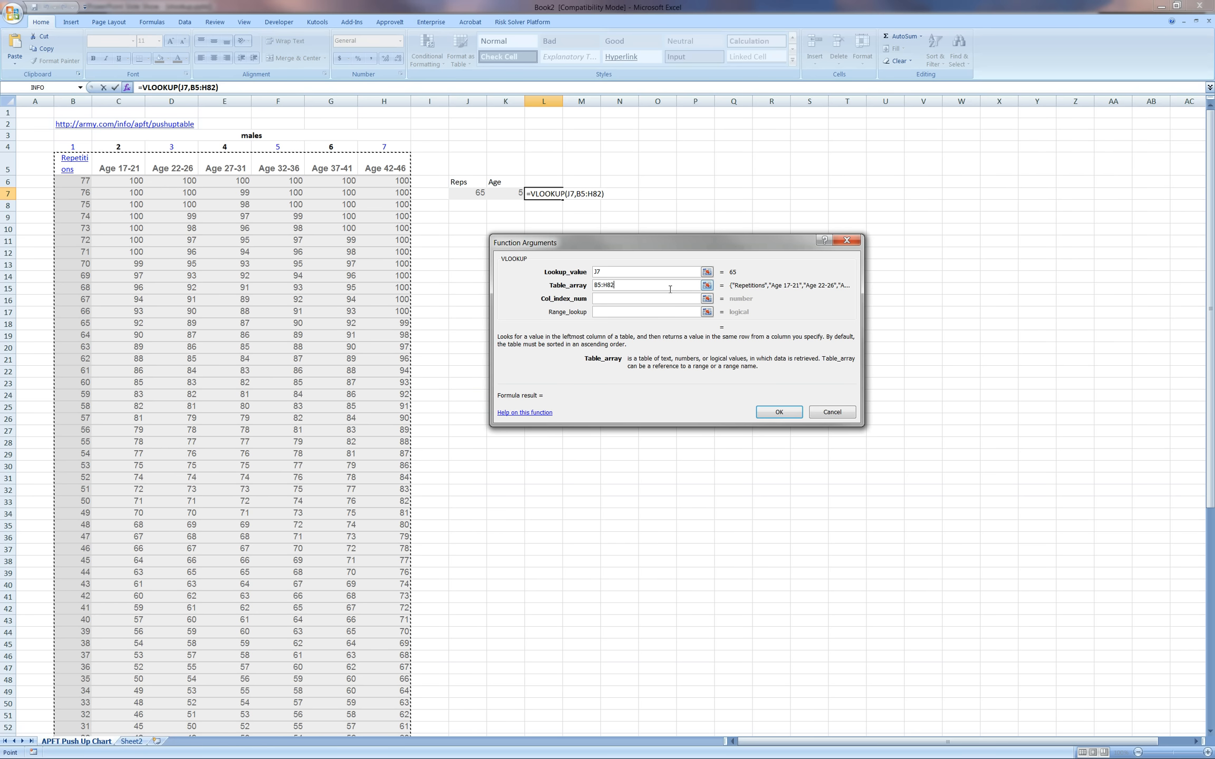
# Set the VLOOKUP column index to K7, leave the range lookup blank, and finish the formula
pyautogui.click(636, 300)
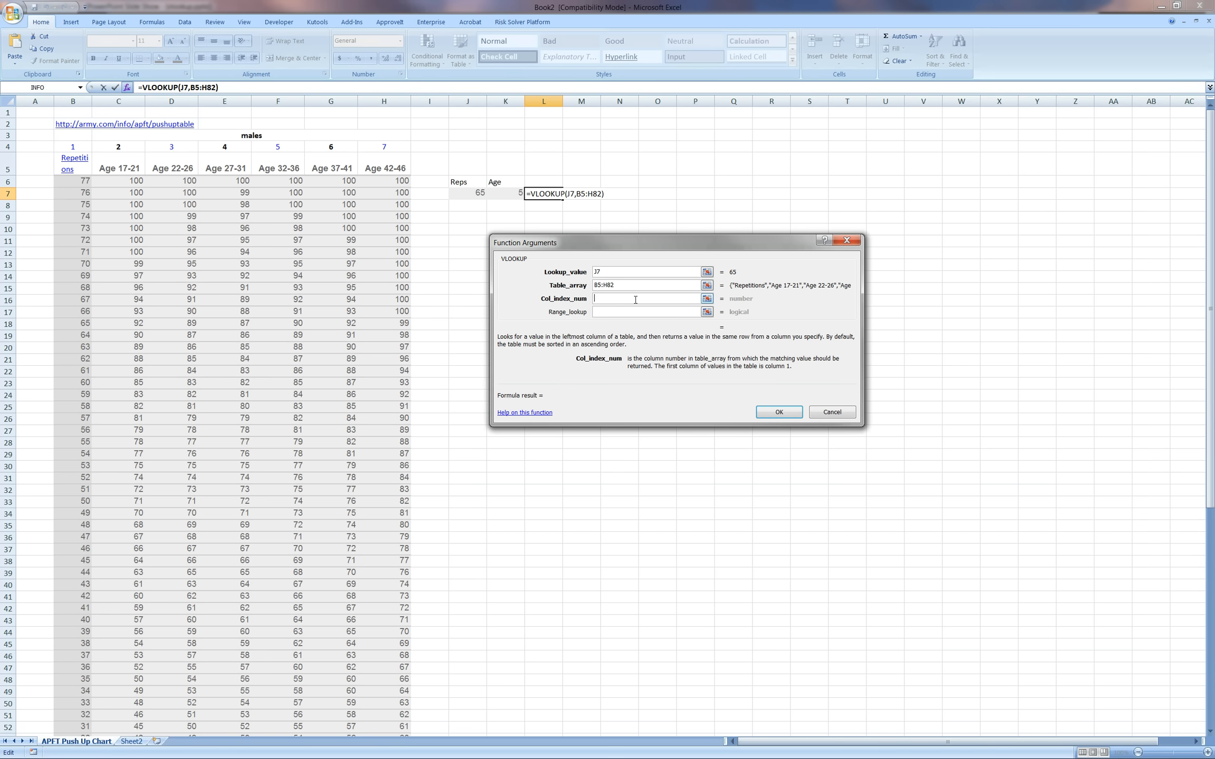
pyautogui.moveTo(391, 182); pyautogui.dragTo(428, 183)
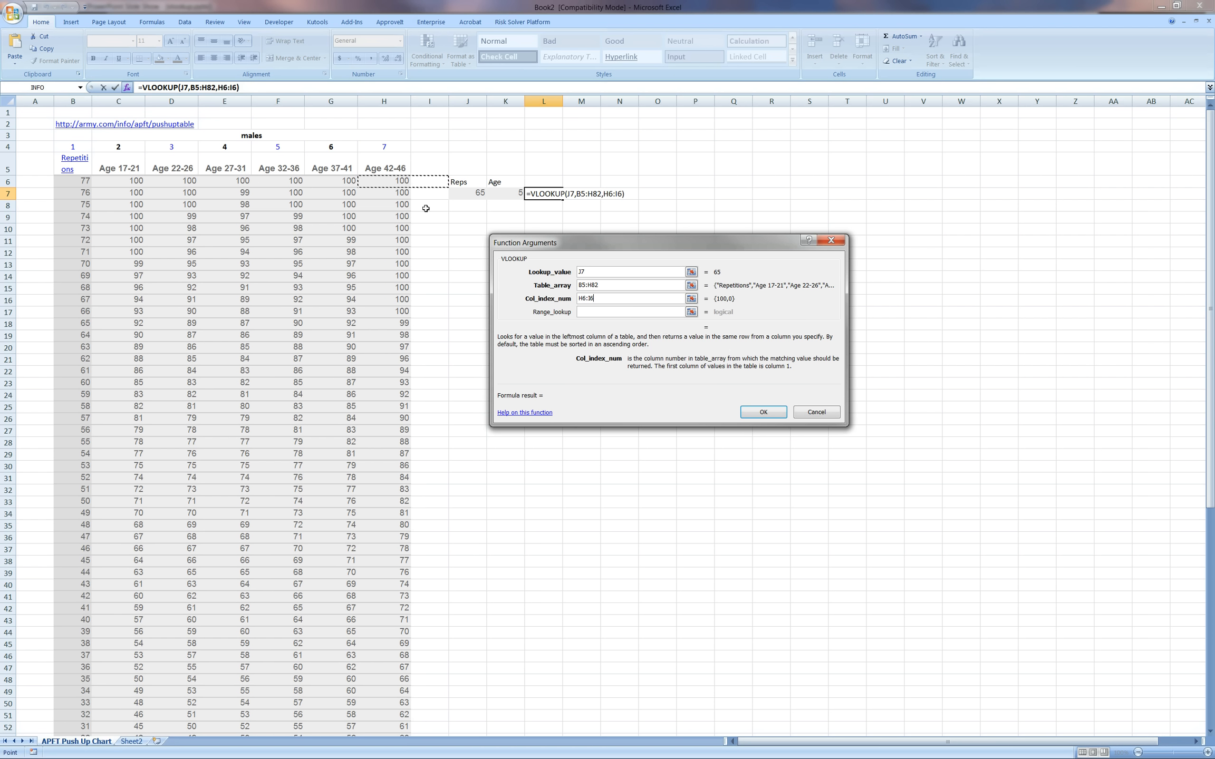
pyautogui.moveTo(601, 298); pyautogui.dragTo(541, 299)
pyautogui.click(507, 196)
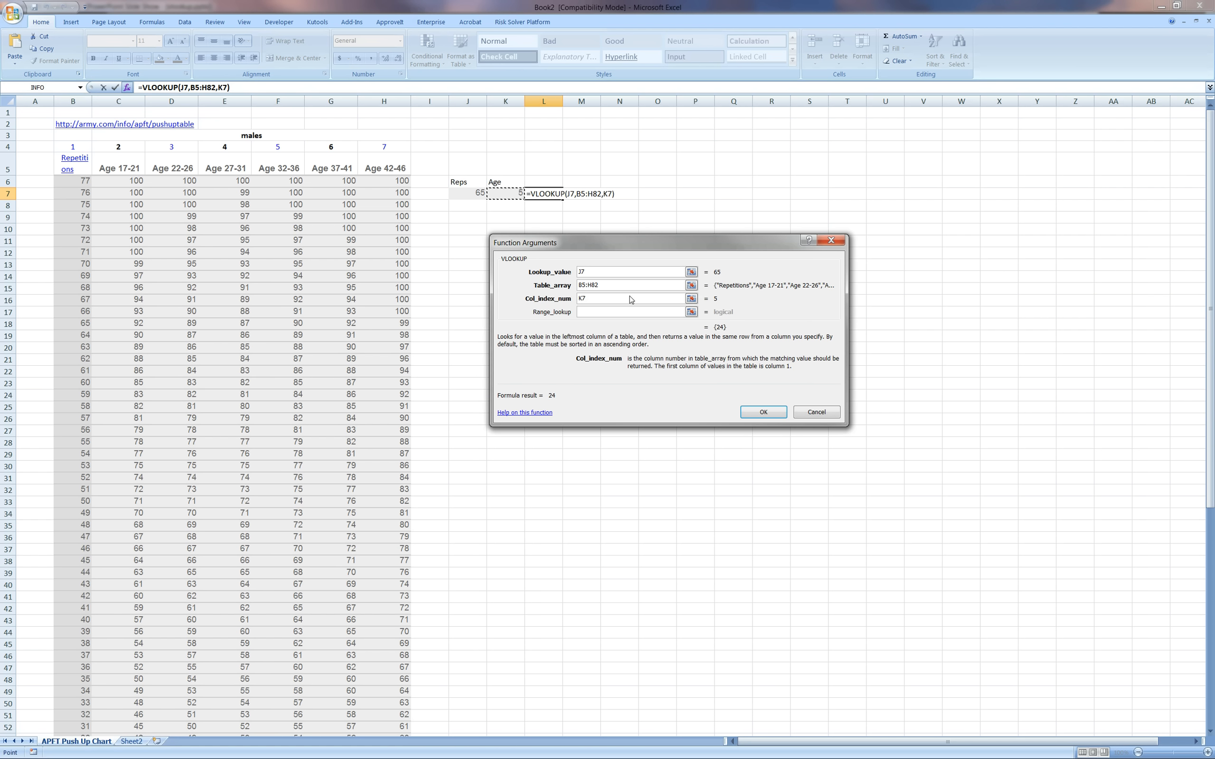
pyautogui.click(629, 311)
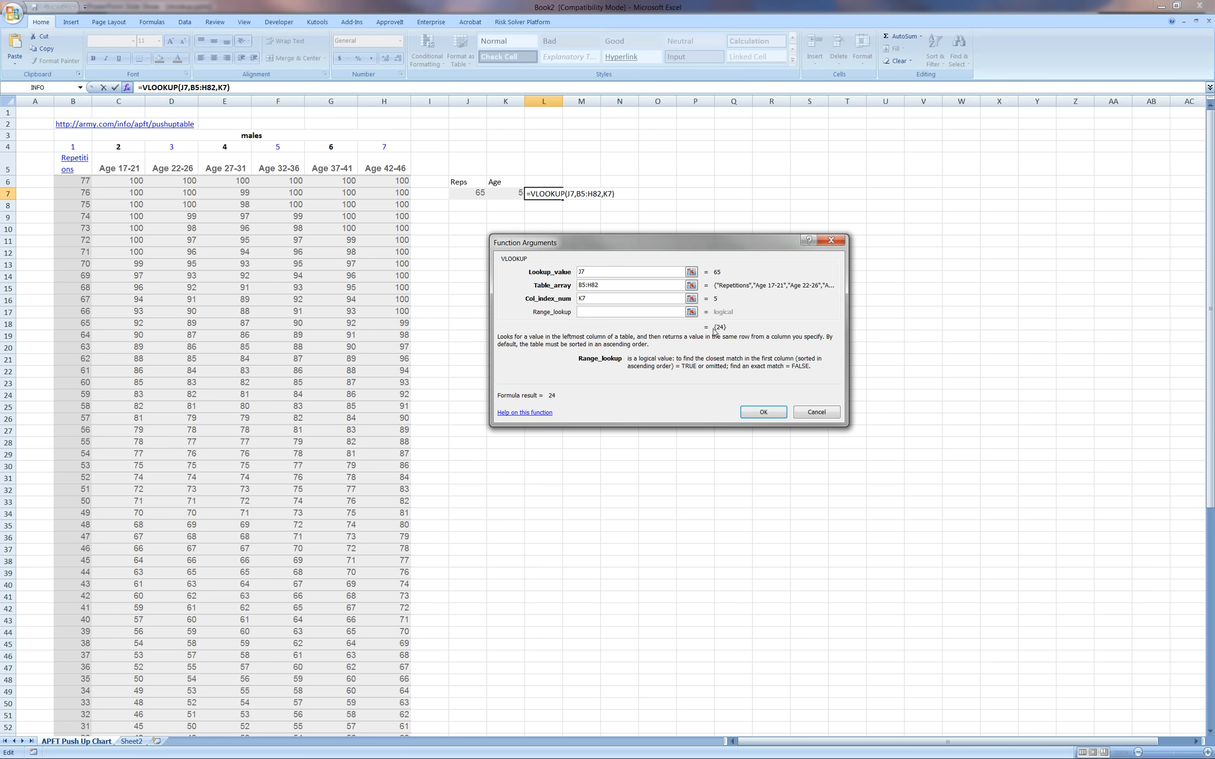
pyautogui.click(763, 412)
pyautogui.click(644, 360)
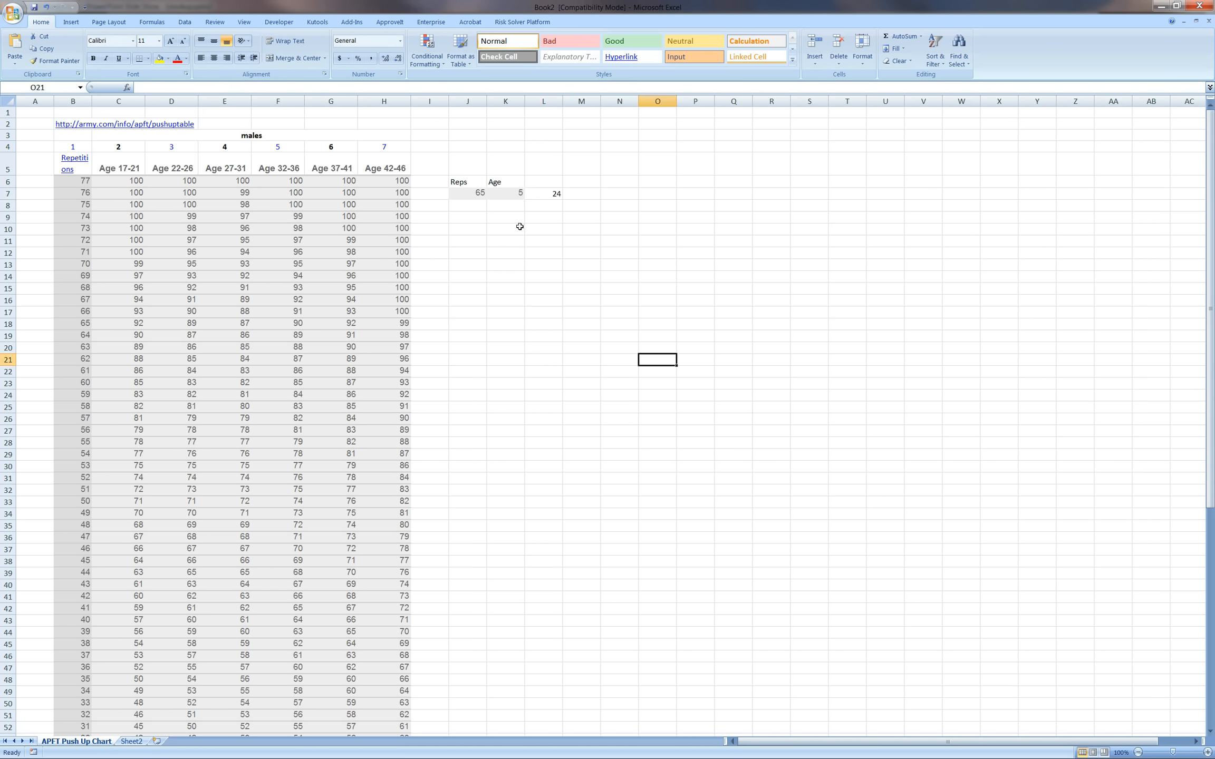
# Compare the VLOOKUP formula in L7 with the table row for 65 repetitions
pyautogui.click(560, 196)
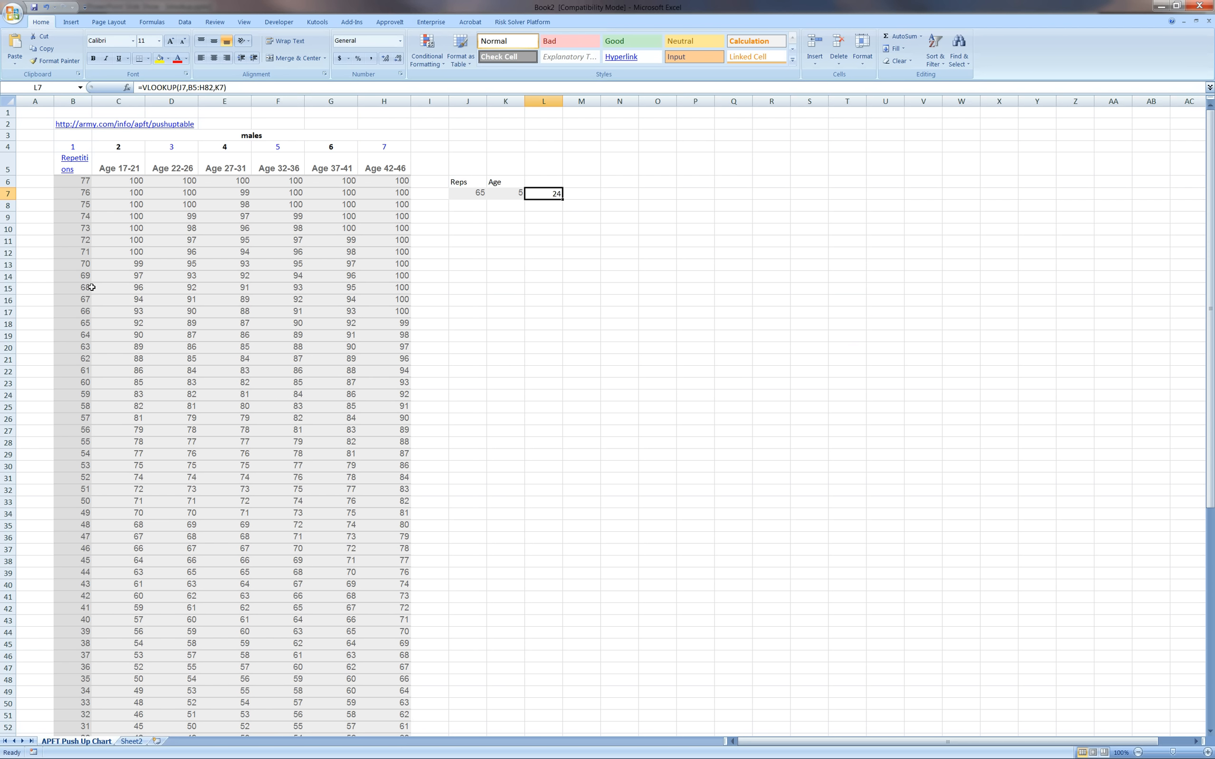
pyautogui.click(83, 323)
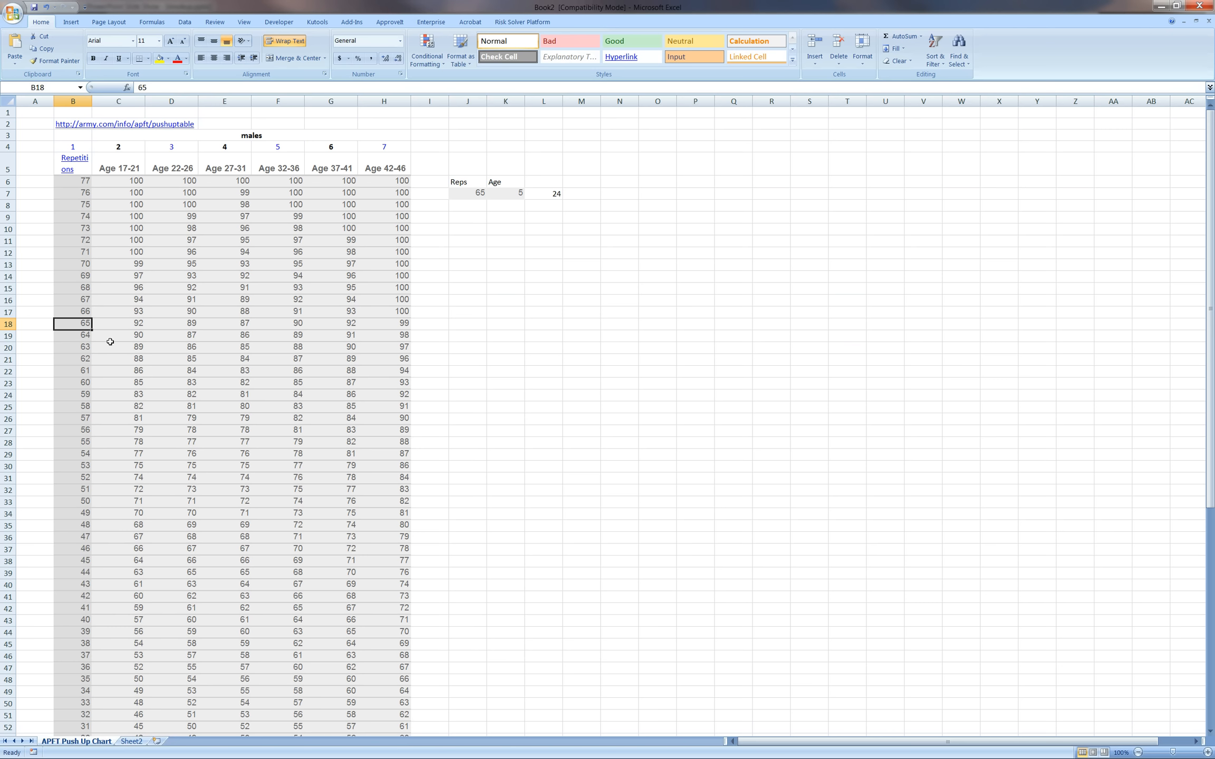
pyautogui.click(8, 323)
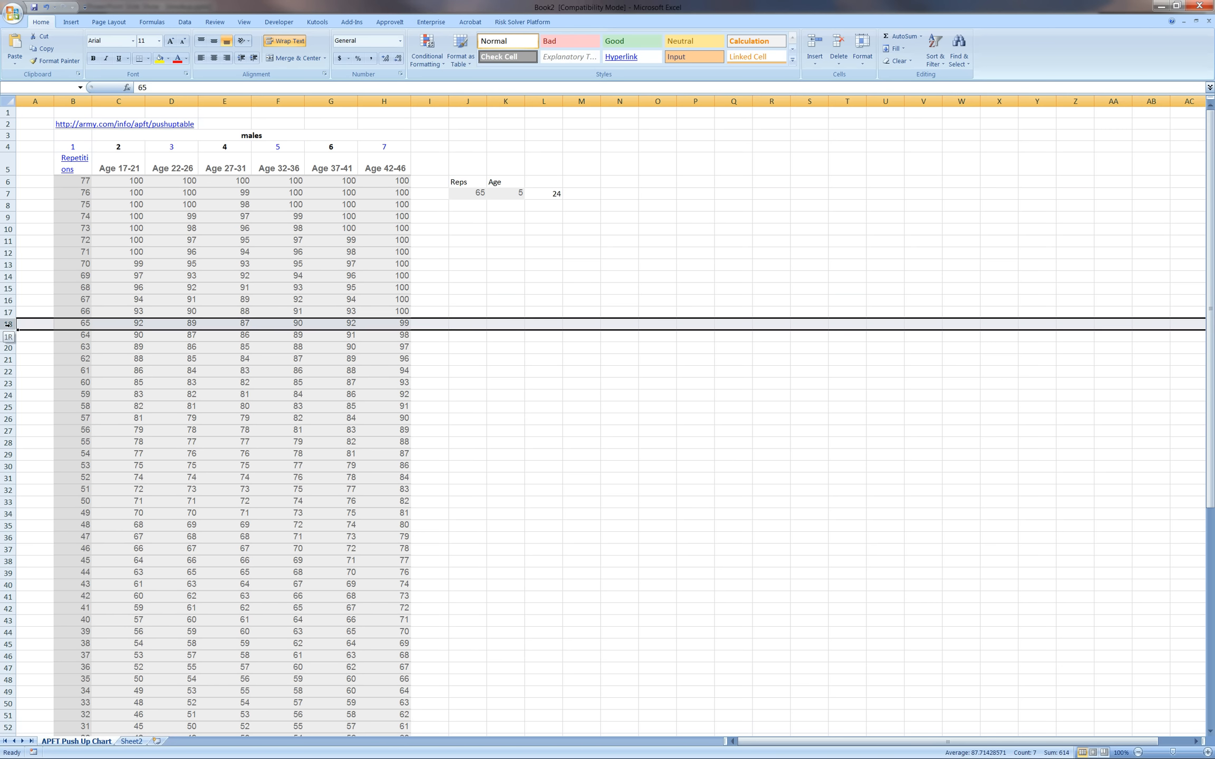
# Highlight the Age 32-36 column and the 65-repetition row to find the expected score where they cross
pyautogui.click(285, 101)
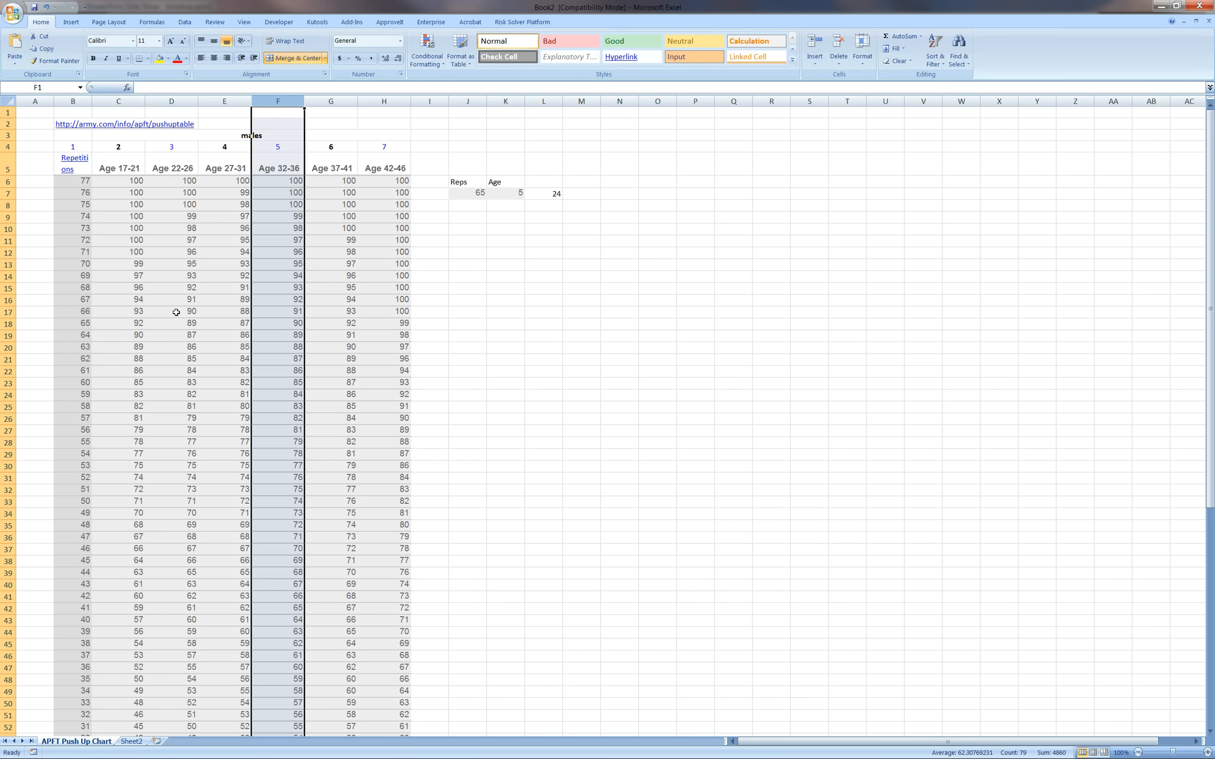
pyautogui.click(8, 324)
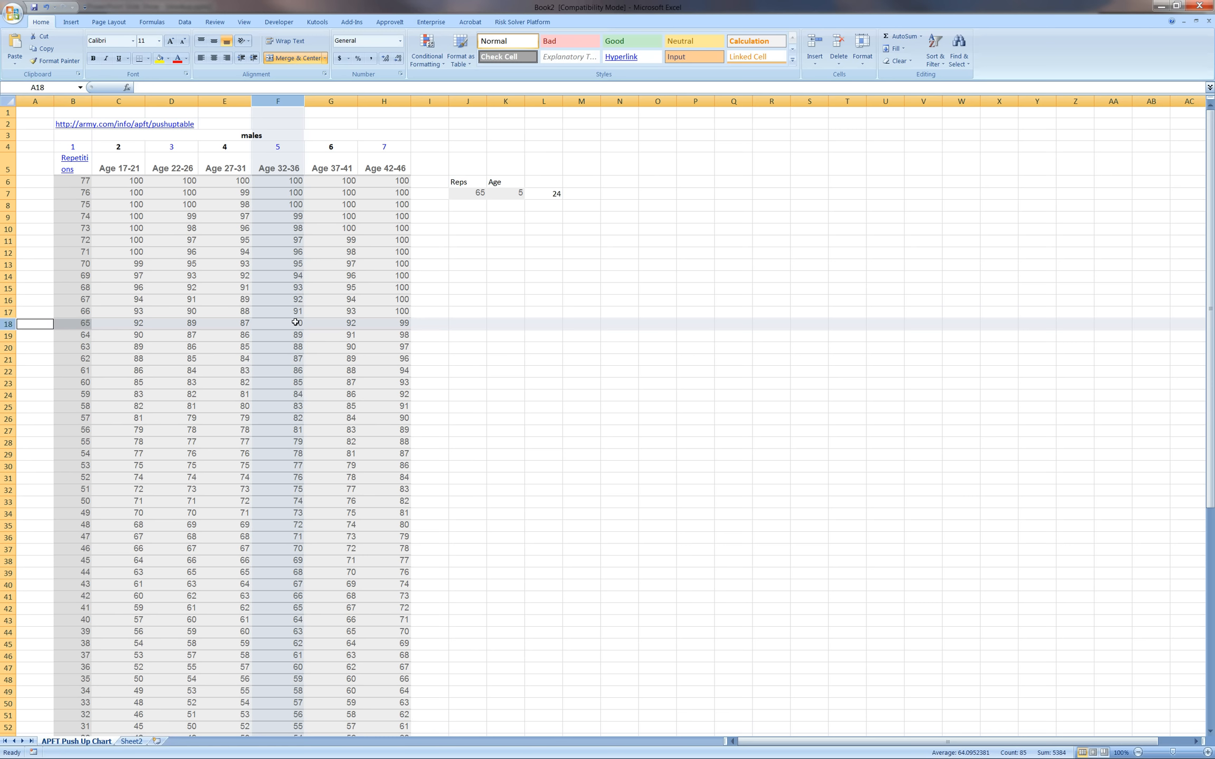
# Edit the arguments of the VLOOKUP in L7 and set the range lookup to FALSE for an exact match
pyautogui.click(557, 197)
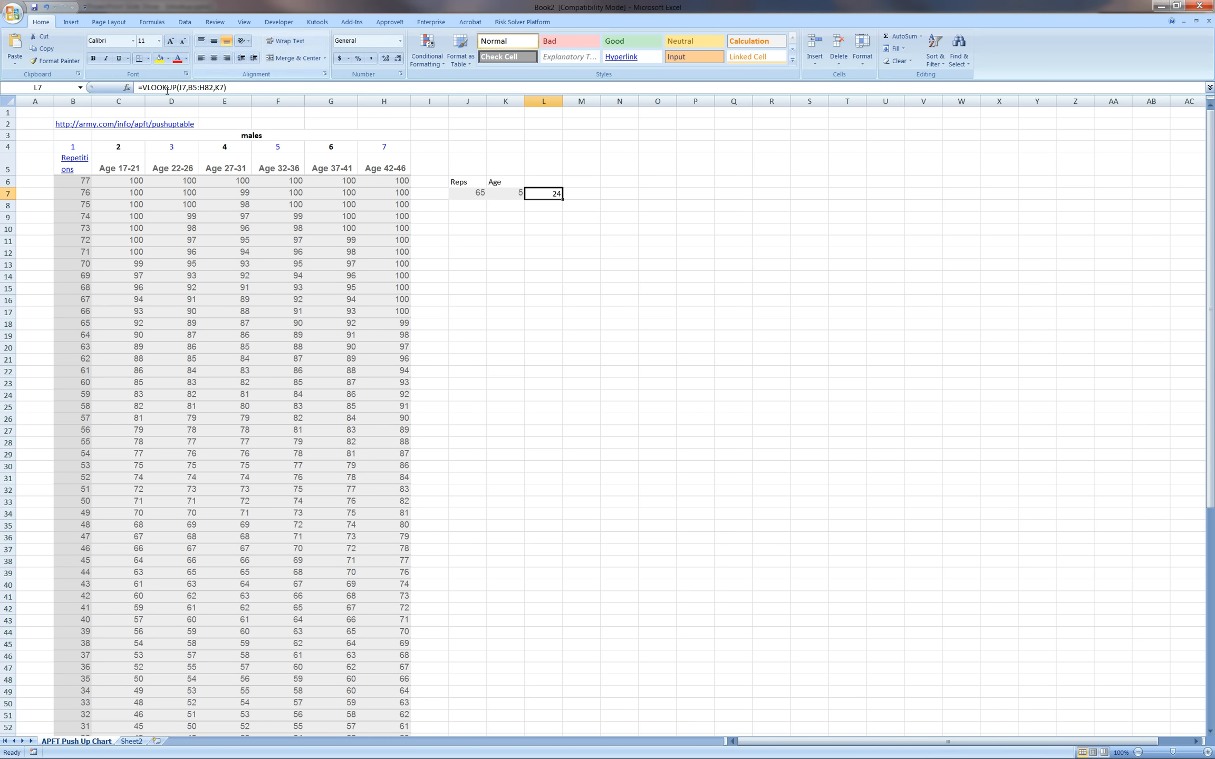
pyautogui.click(127, 87)
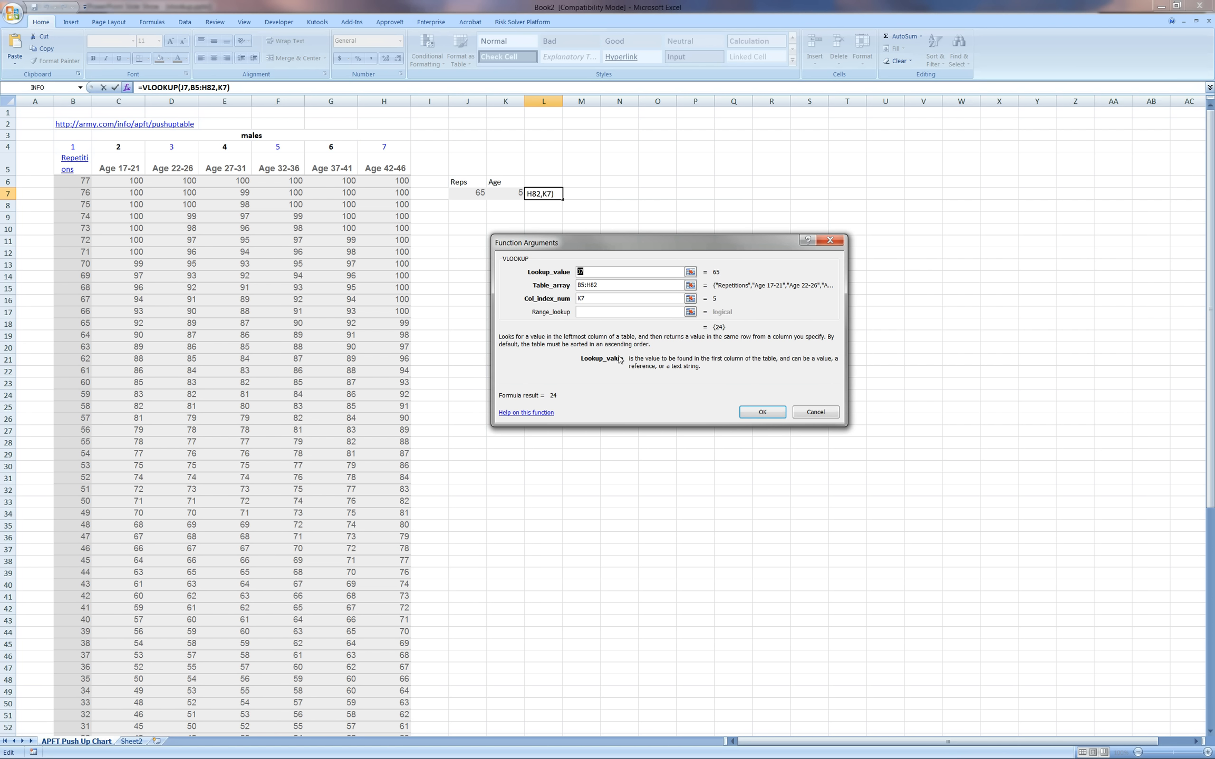
pyautogui.click(617, 315)
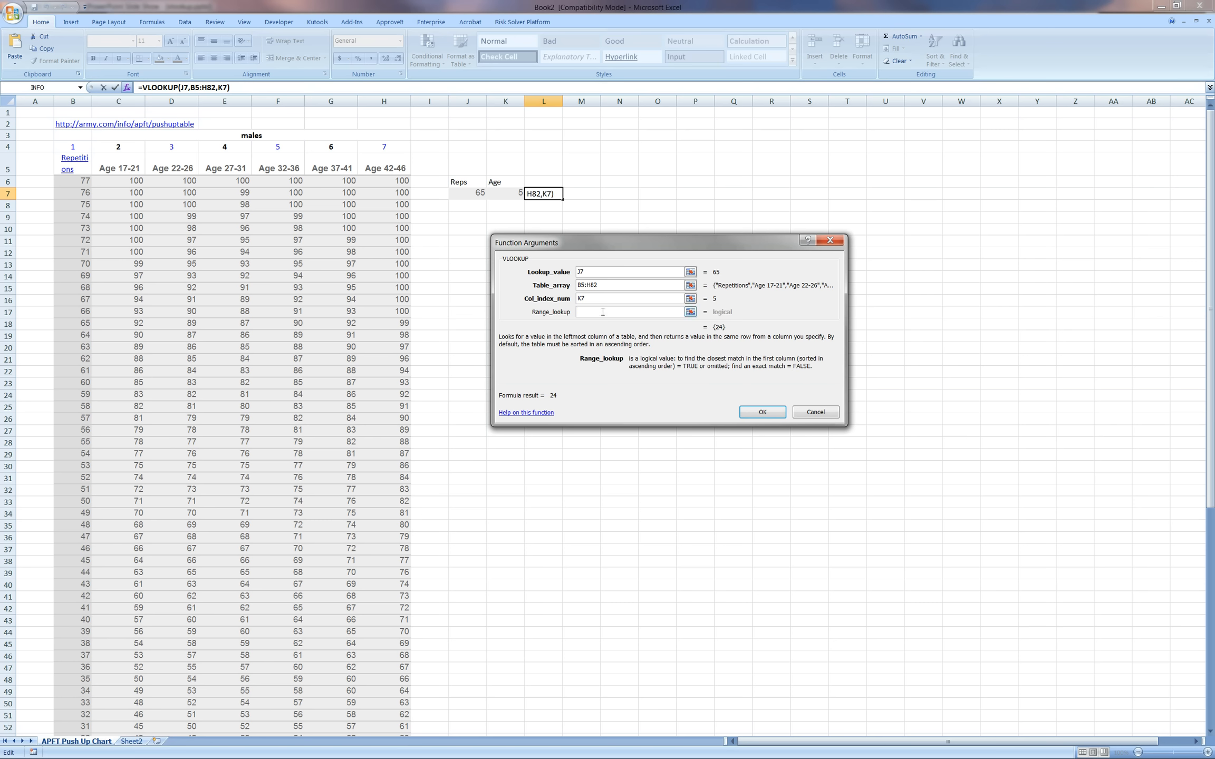
pyautogui.write('False')
pyautogui.click(762, 411)
pyautogui.click(755, 409)
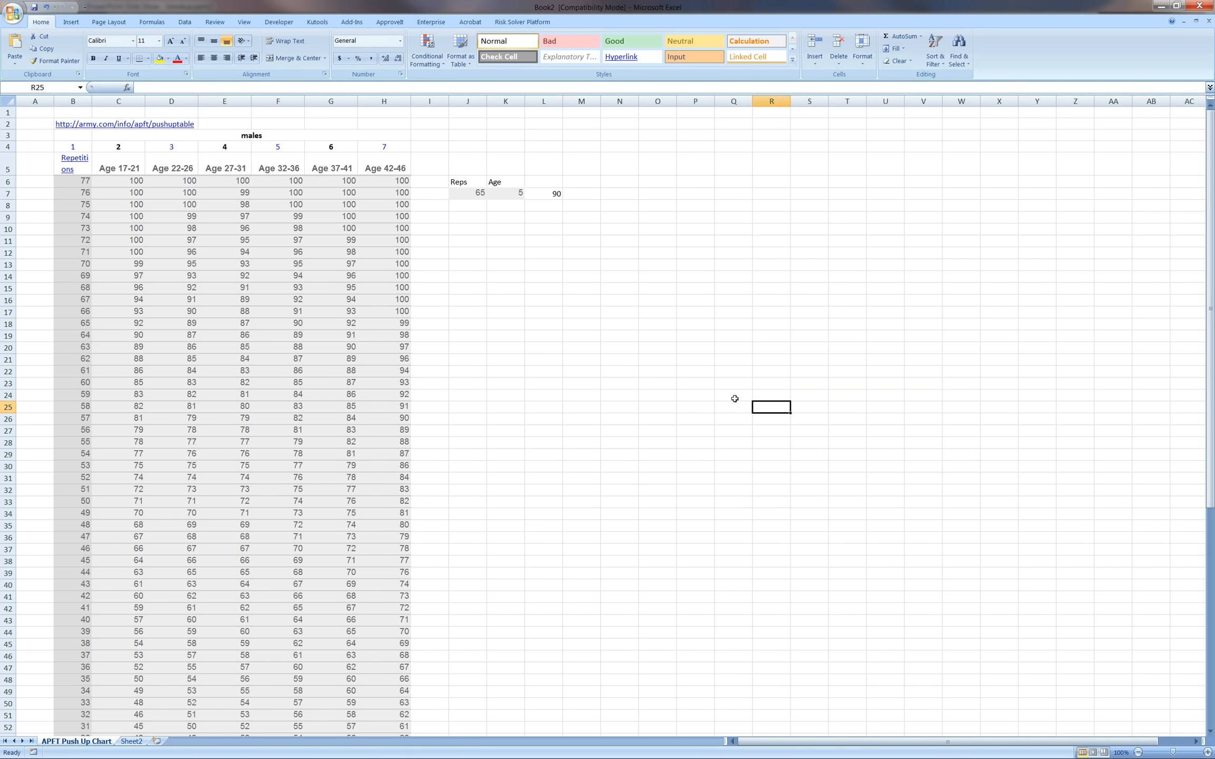
pyautogui.click(553, 190)
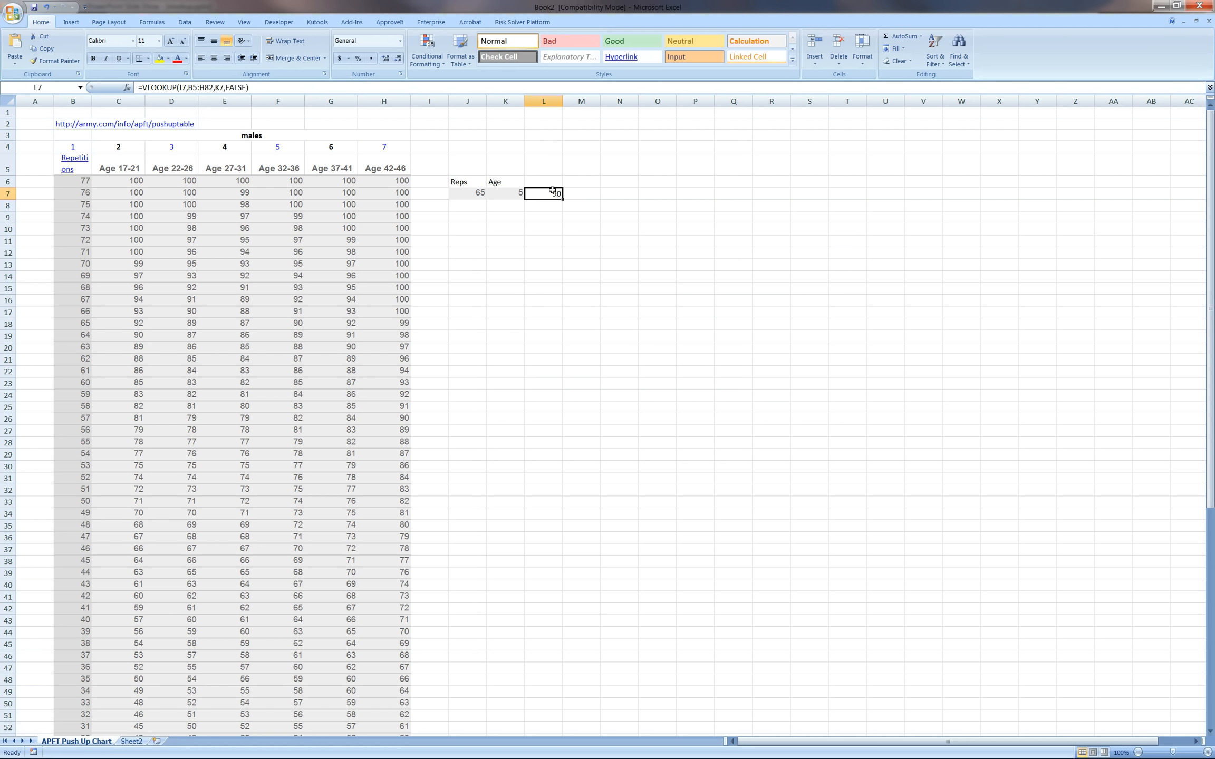
# Widen column K slightly
pyautogui.click(516, 194)
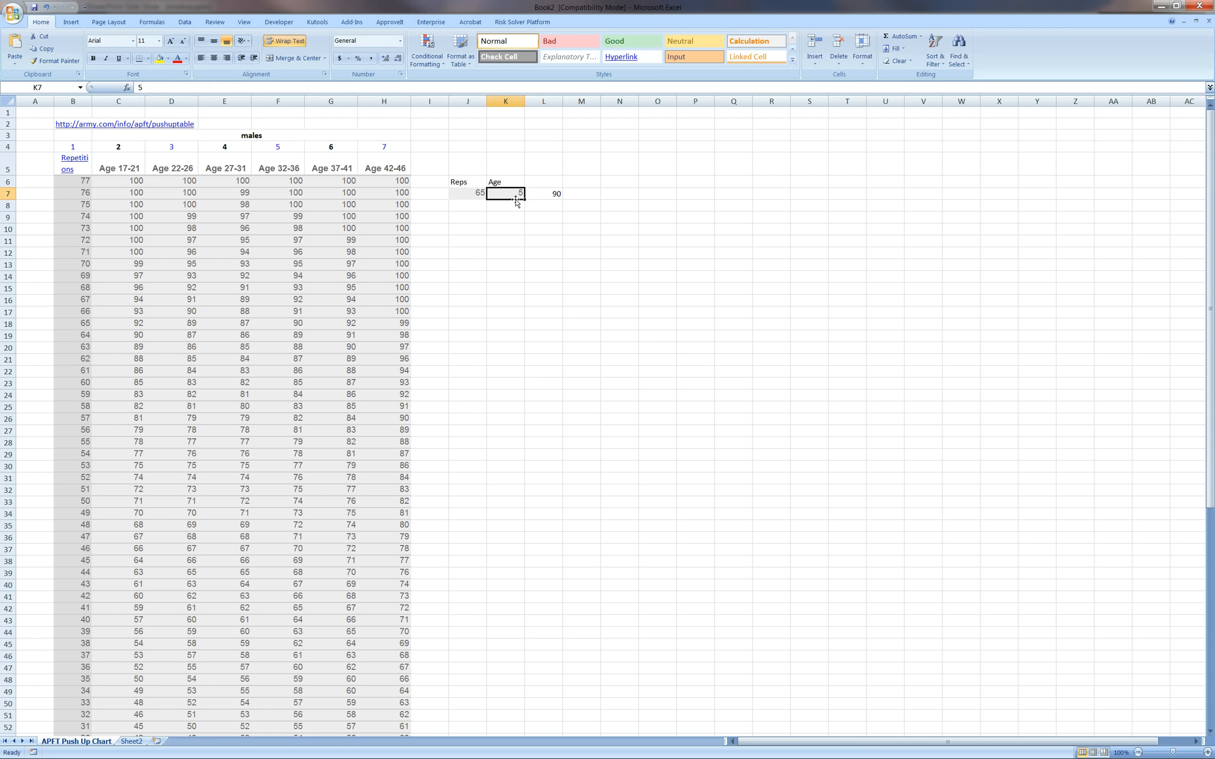
pyautogui.moveTo(524, 104); pyautogui.dragTo(528, 104)
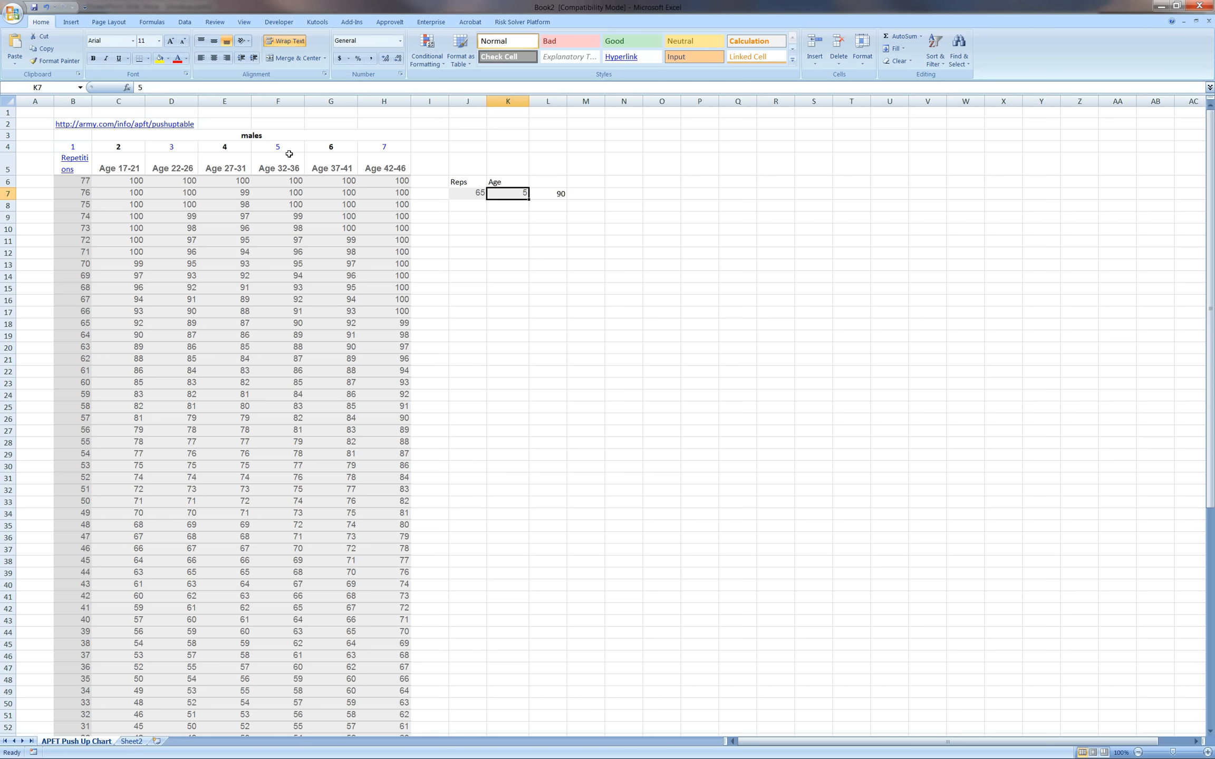
# Copy the table headings in B5:H5 and paste them transposed as a vertical list starting in N8
pyautogui.moveTo(376, 166); pyautogui.dragTo(83, 172)
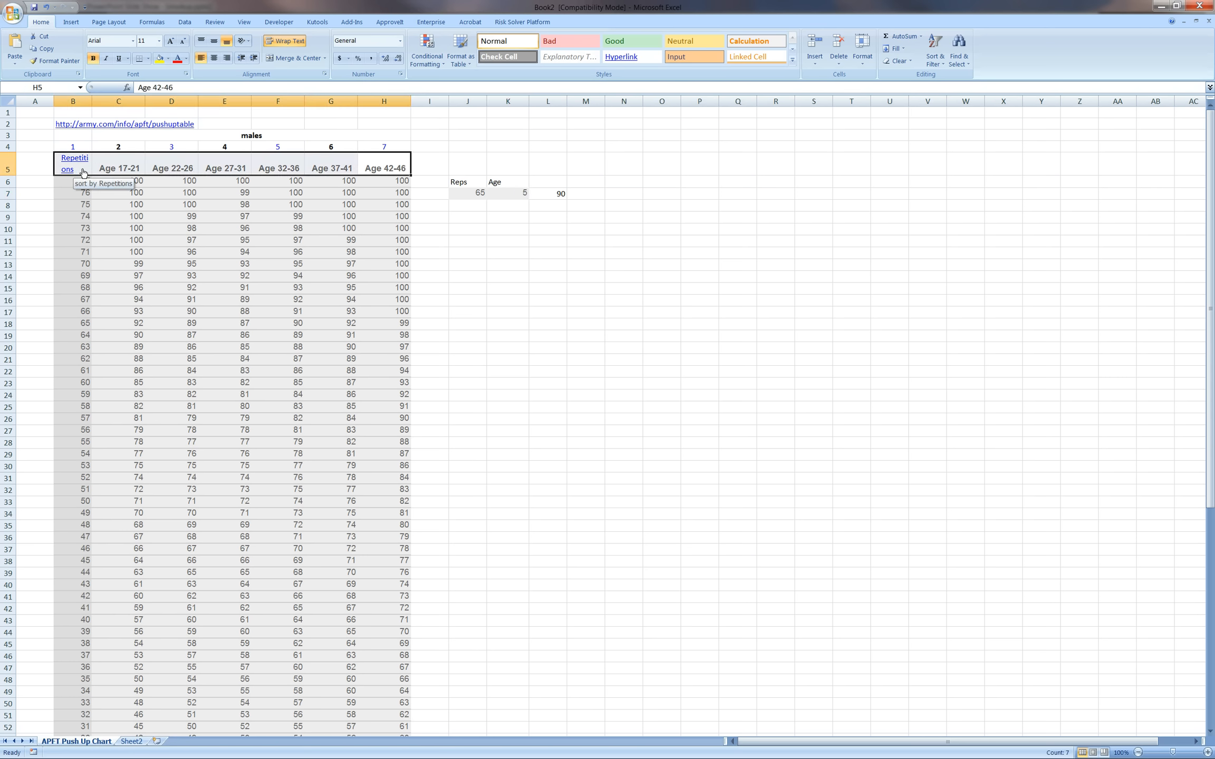
pyautogui.rightClick(179, 162)
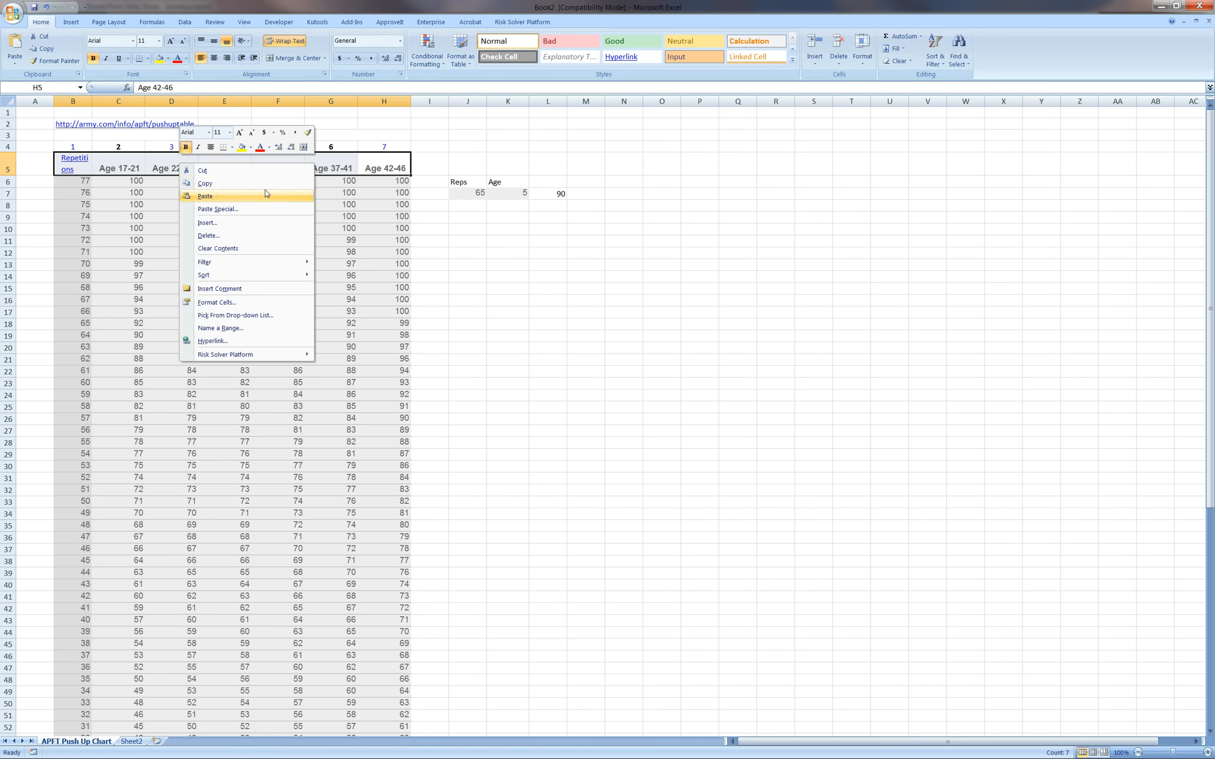
pyautogui.click(264, 183)
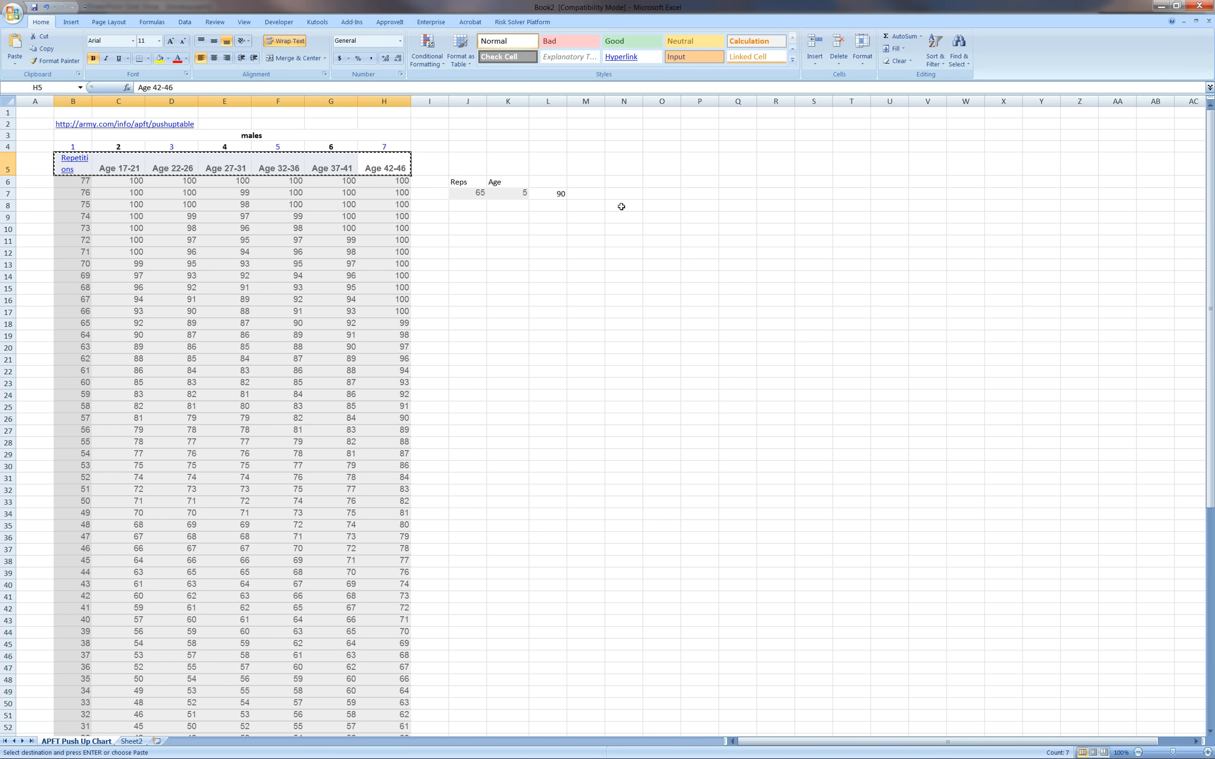
pyautogui.click(623, 206)
pyautogui.rightClick(624, 206)
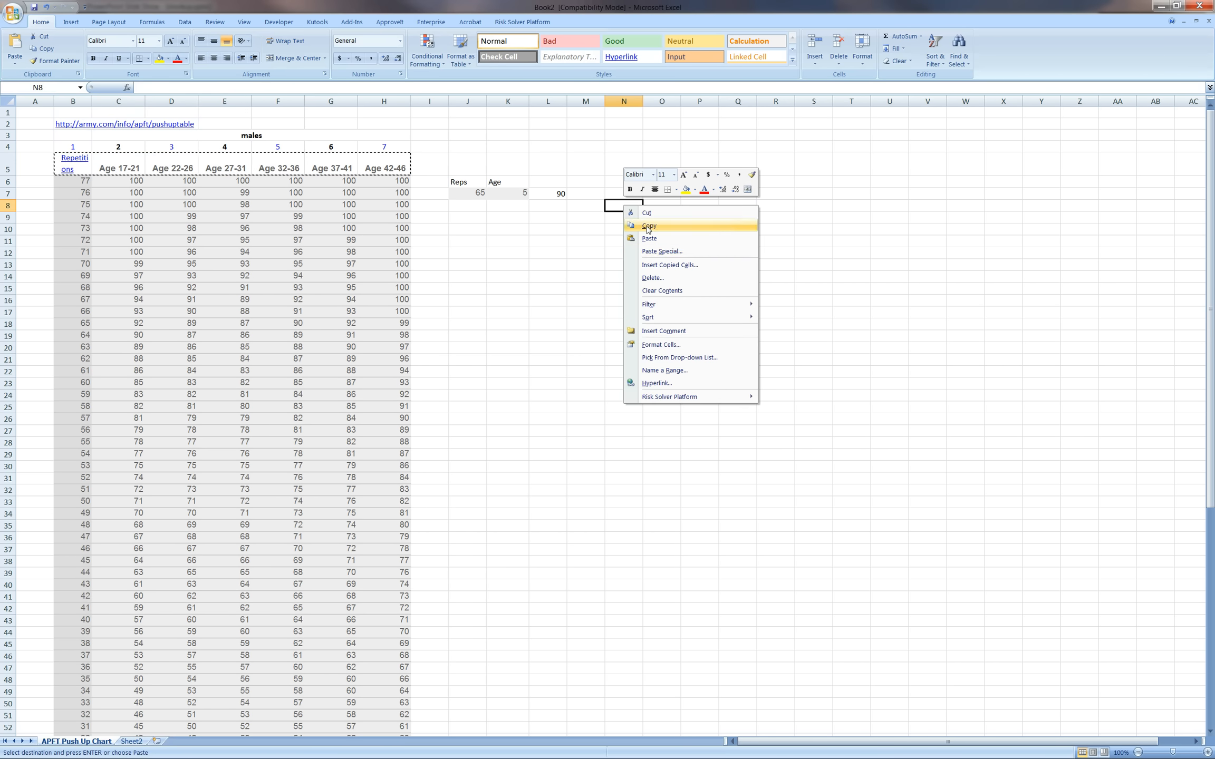
pyautogui.click(681, 251)
pyautogui.click(693, 308)
pyautogui.click(705, 328)
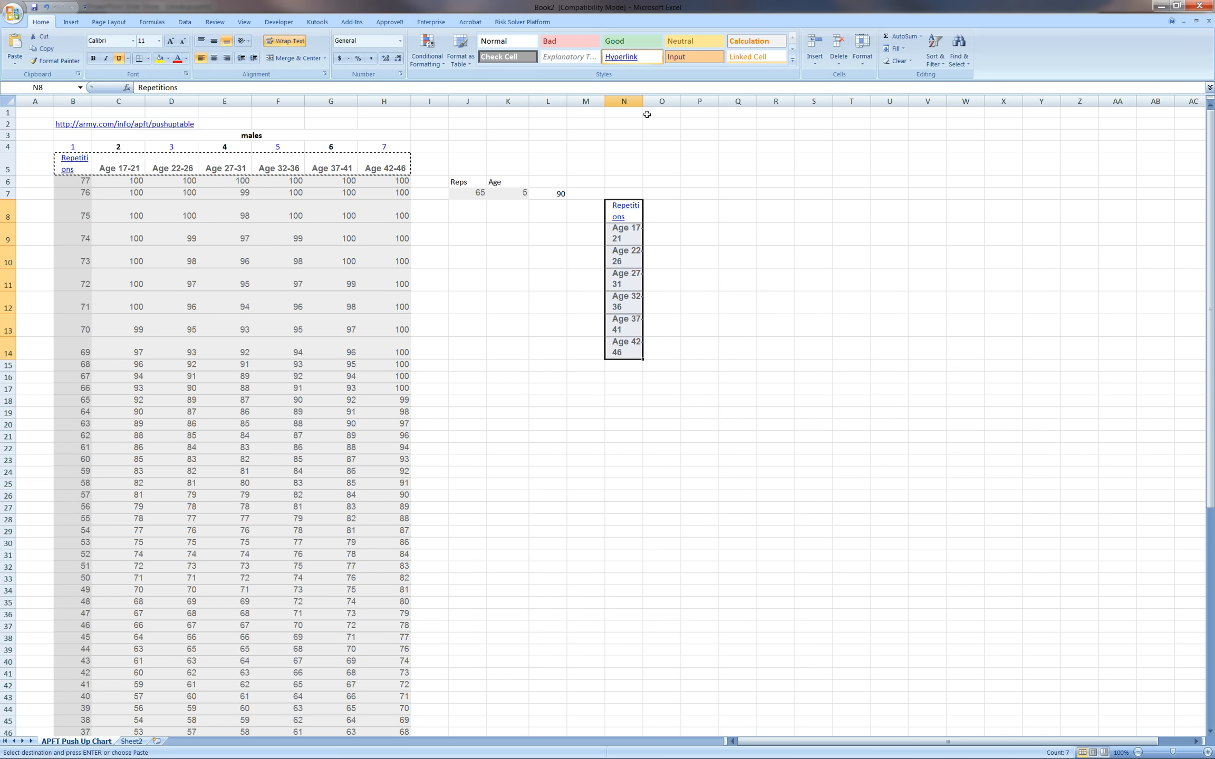
# Widen column N to fit the pasted headings and auto-fit the row heights from row 8 to row 16
pyautogui.moveTo(643, 101); pyautogui.dragTo(689, 100)
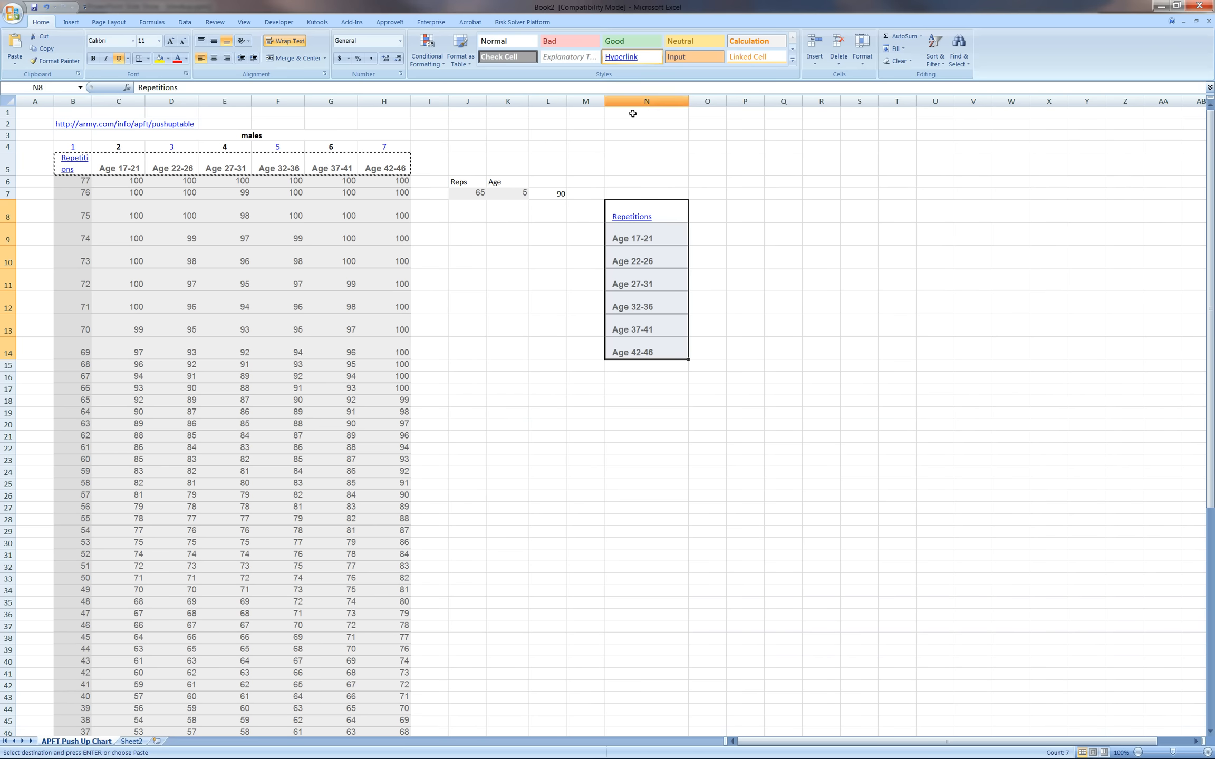
pyautogui.moveTo(7, 211); pyautogui.dragTo(7, 377)
pyautogui.doubleClick(8, 337)
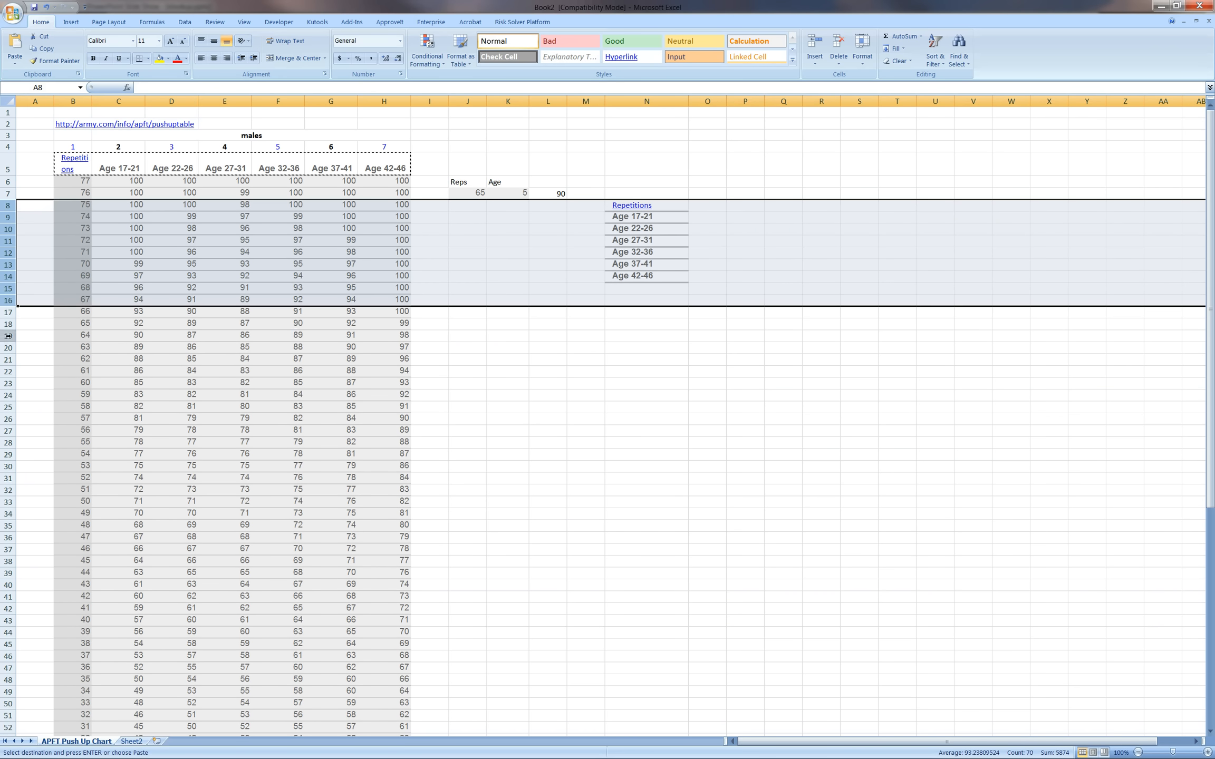
pyautogui.click(716, 299)
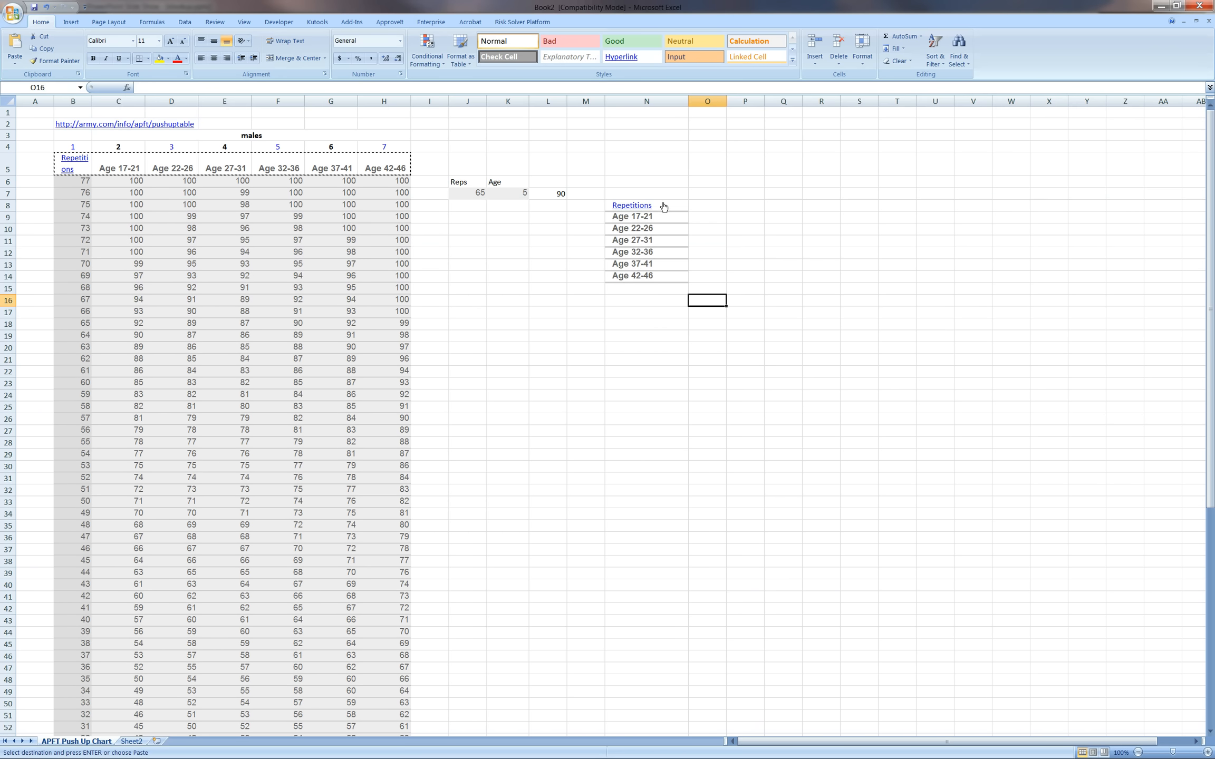
# Copy the plain cell format of K6 onto the heading list N8:N14 and narrow column N to suit
pyautogui.click(501, 182)
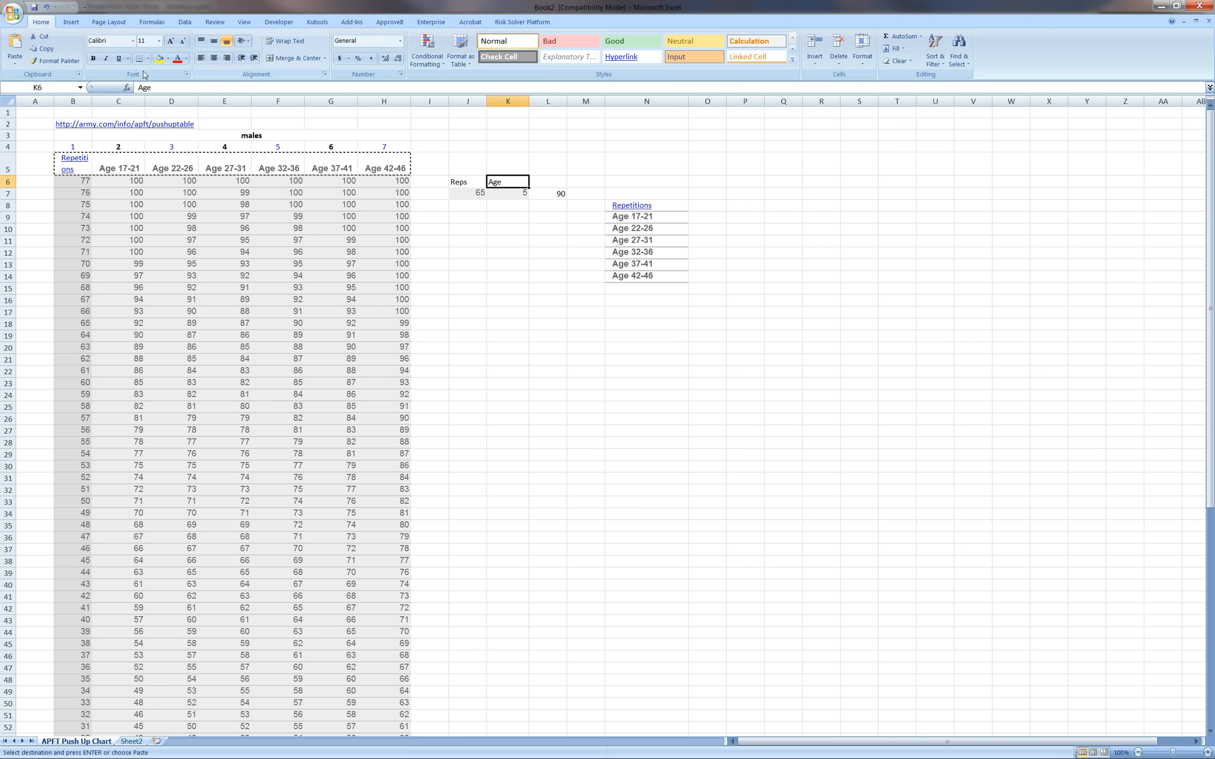
pyautogui.click(55, 60)
pyautogui.moveTo(637, 201); pyautogui.dragTo(640, 288)
pyautogui.click(745, 289)
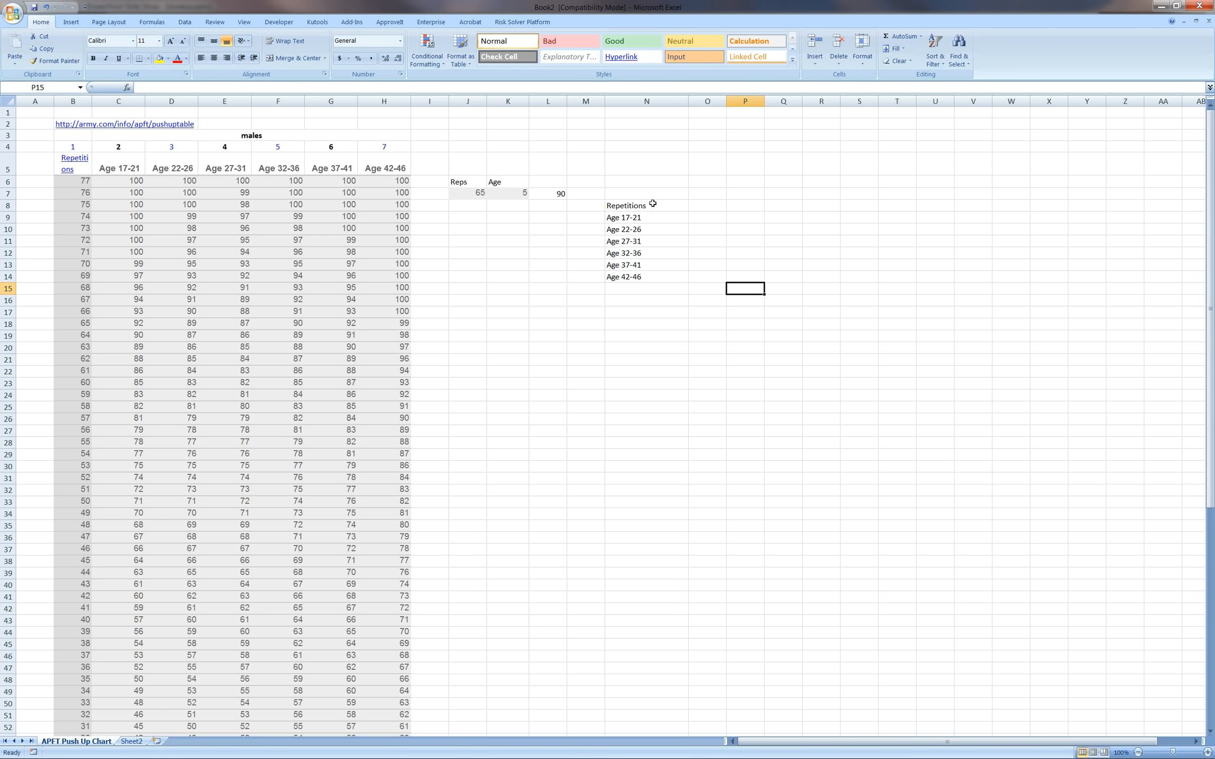
pyautogui.moveTo(688, 100); pyautogui.dragTo(662, 108)
# Insert a Combo Box form control sized to cover cell K8, just below the age column number
pyautogui.click(512, 210)
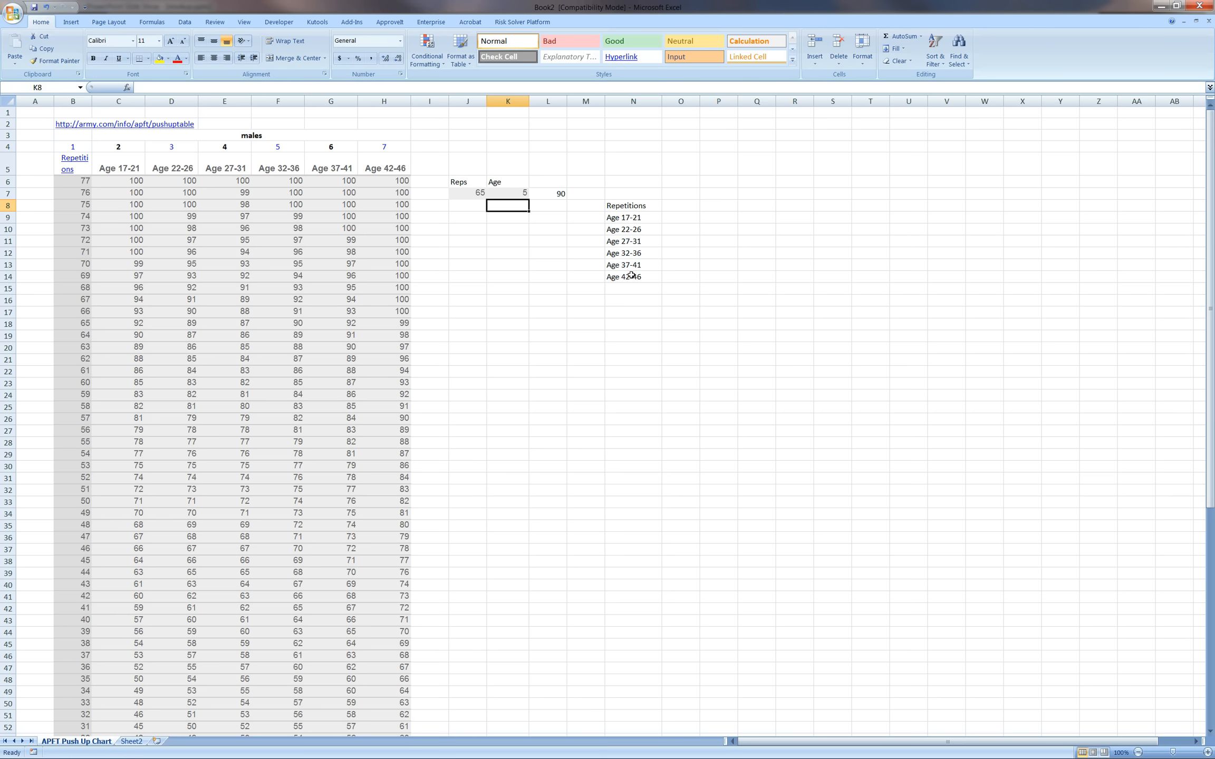
pyautogui.click(278, 21)
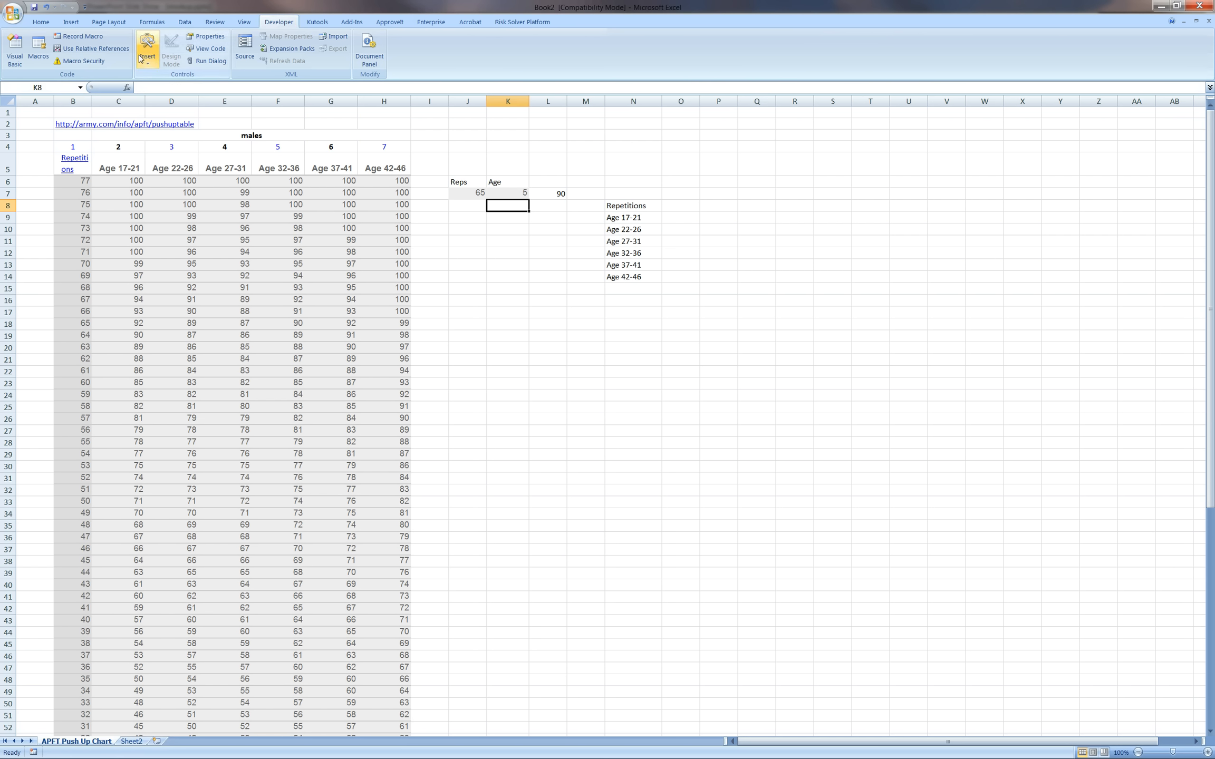
pyautogui.click(13, 15)
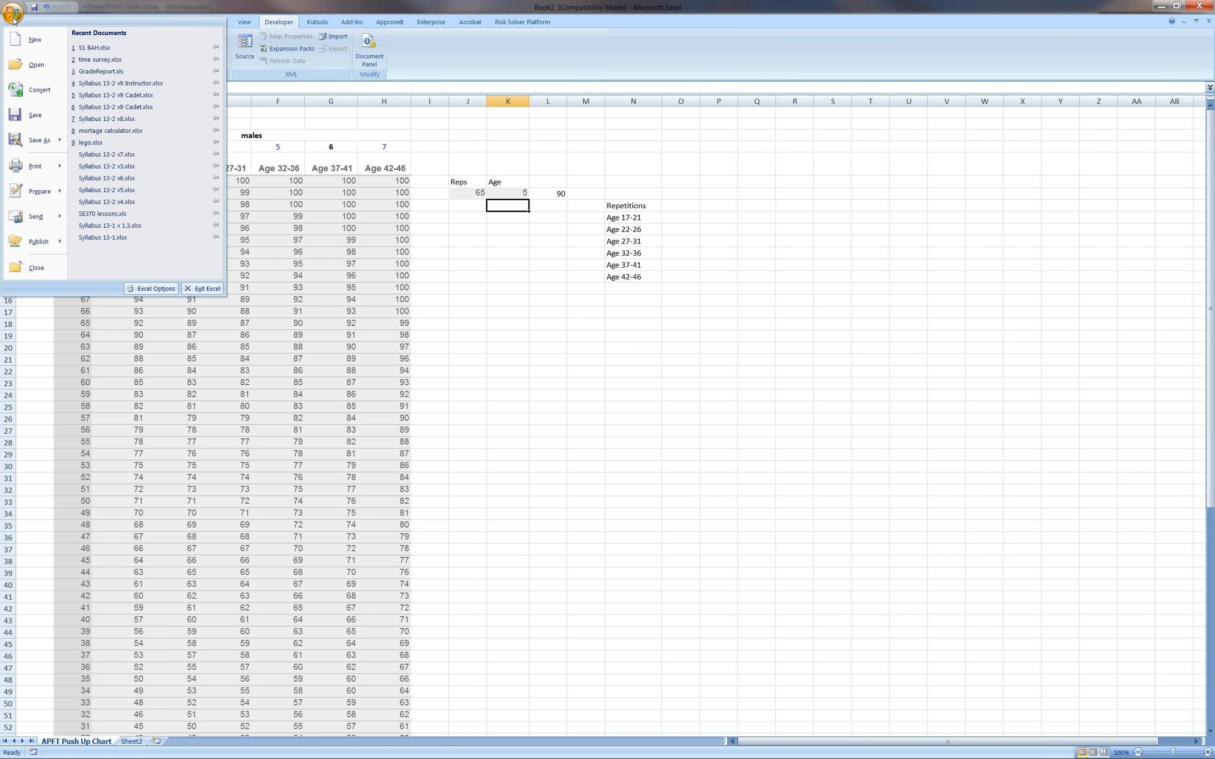
pyautogui.click(285, 24)
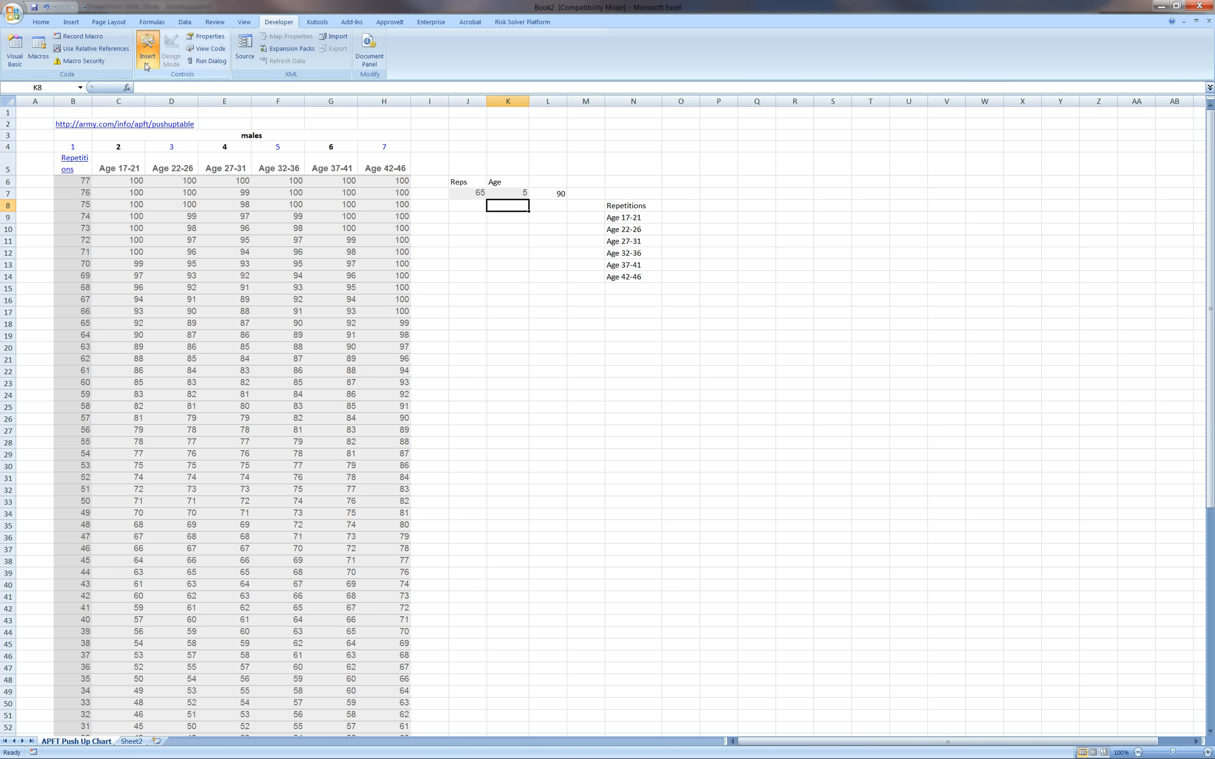
pyautogui.click(147, 64)
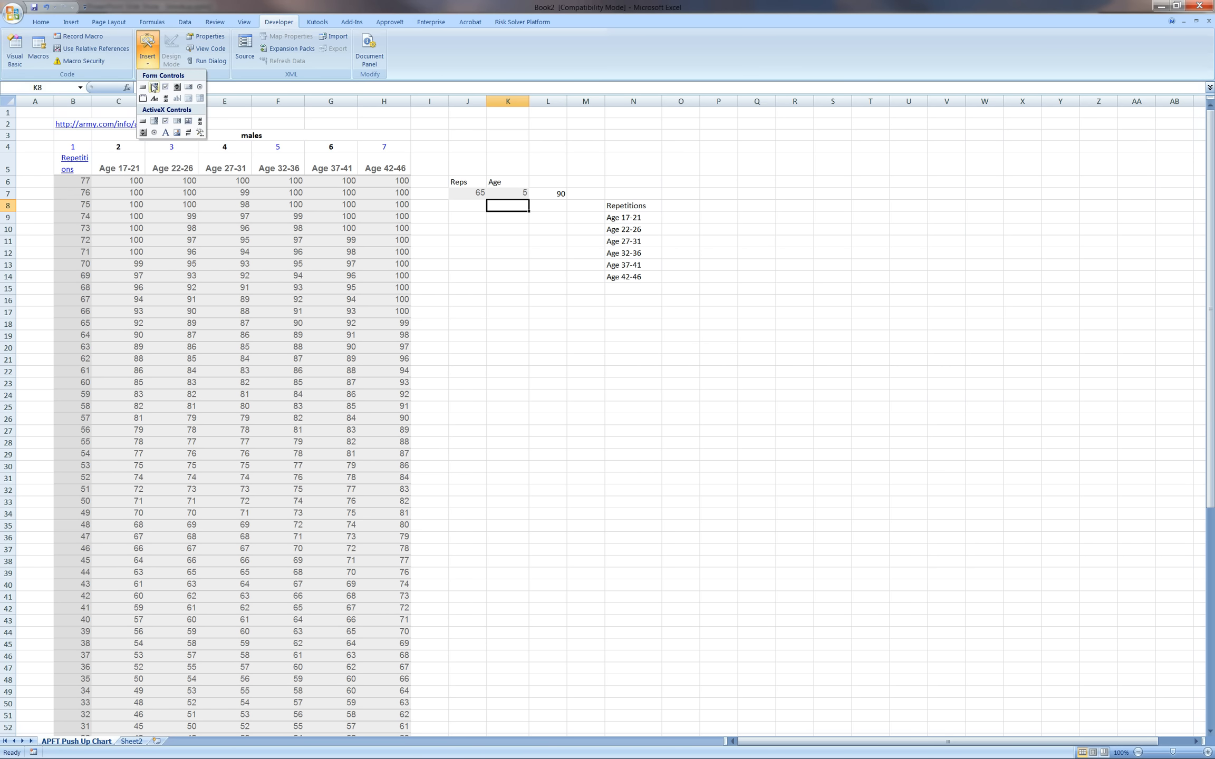
pyautogui.click(154, 86)
pyautogui.click(148, 60)
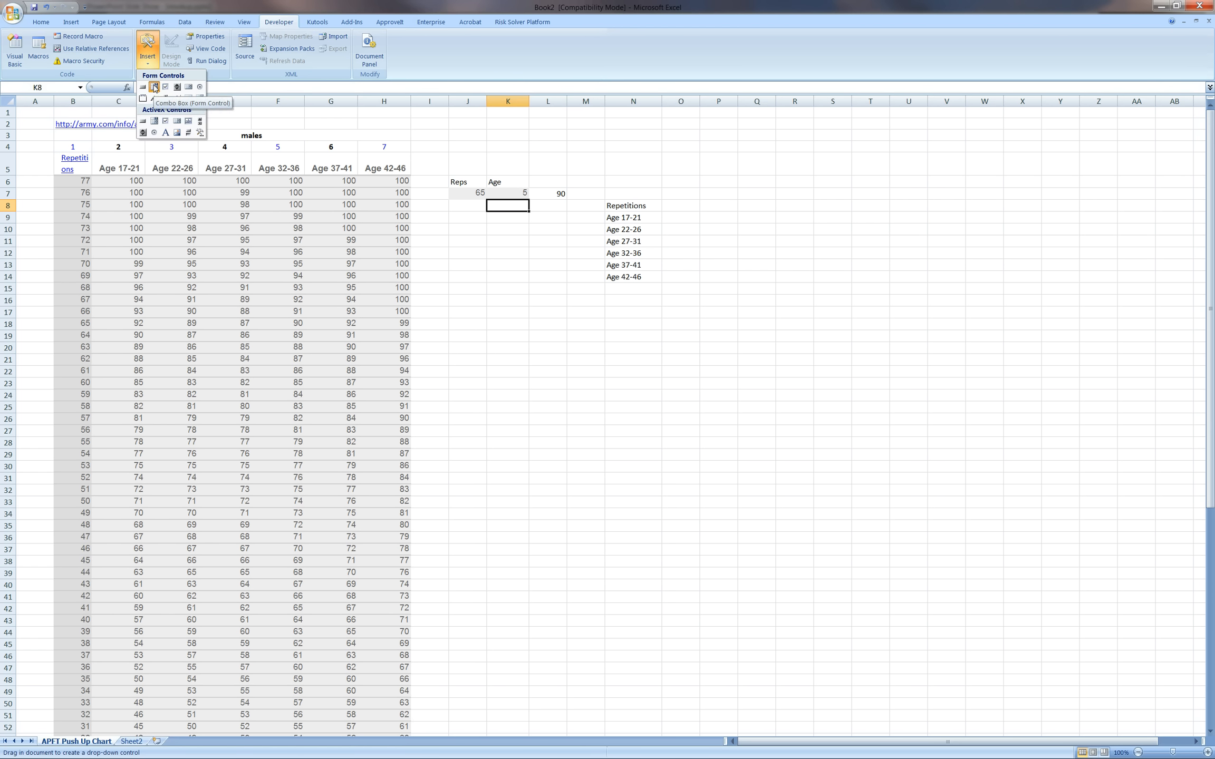
pyautogui.click(154, 87)
pyautogui.click(148, 49)
pyautogui.click(153, 88)
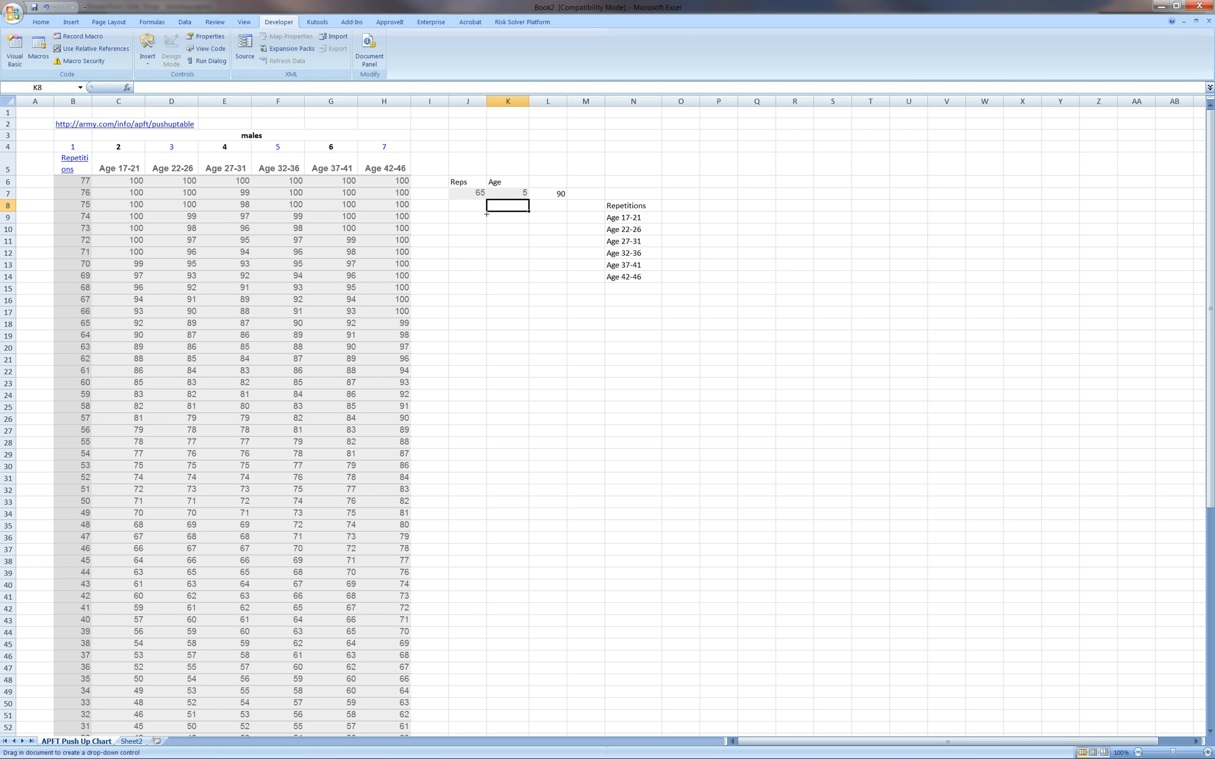
pyautogui.moveTo(486, 198); pyautogui.dragTo(529, 212)
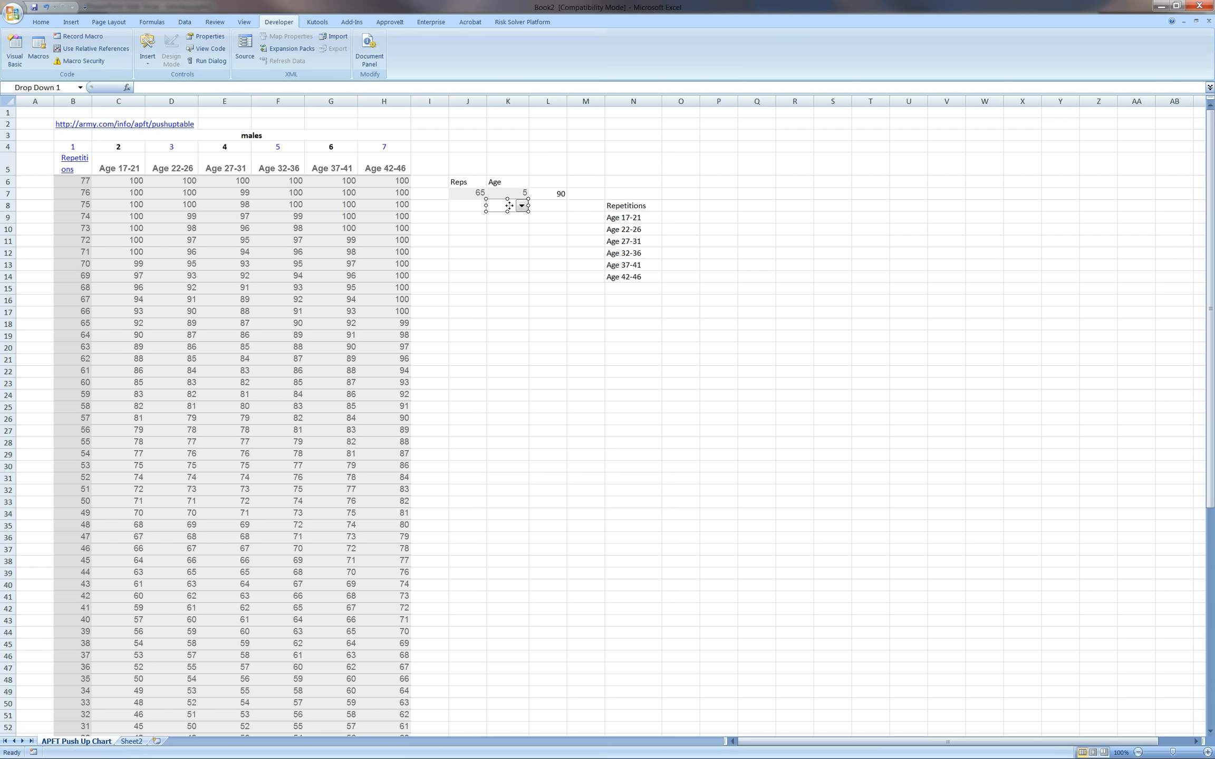
# Open the combo box's control format settings and set its input range to the heading list N8:N14
pyautogui.rightClick(510, 208)
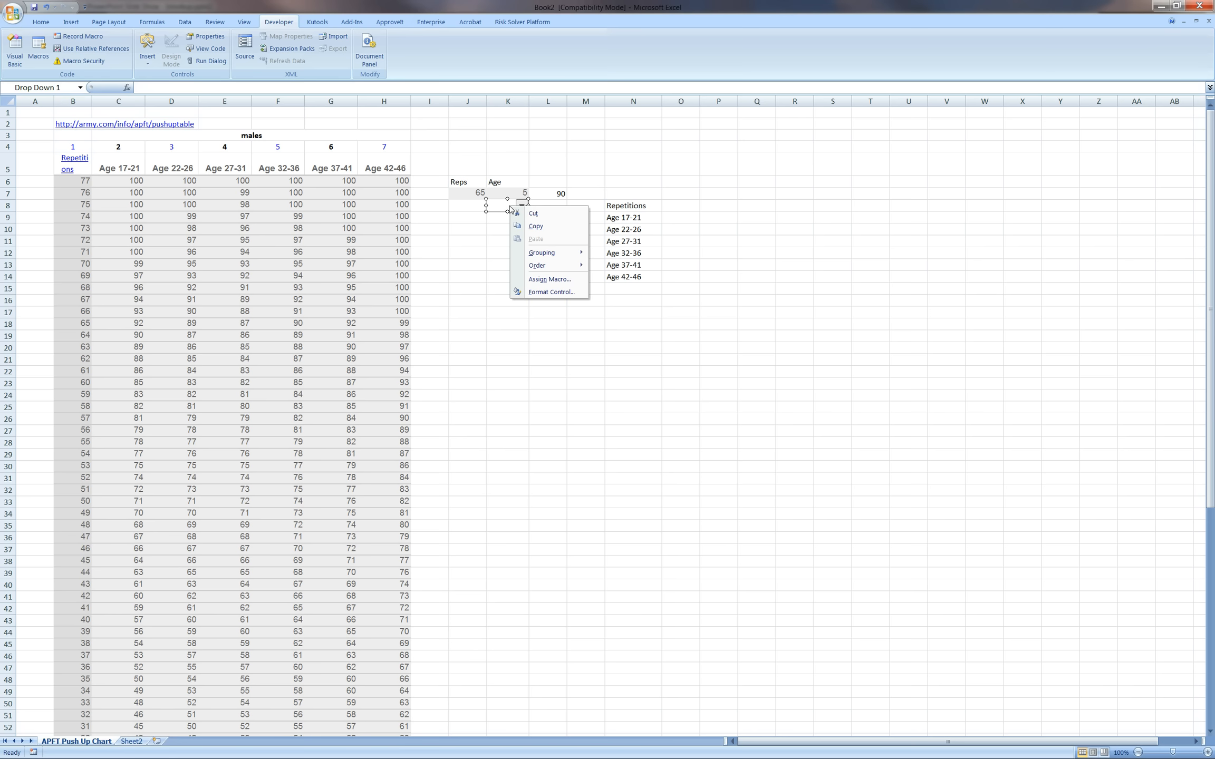
pyautogui.click(541, 292)
pyautogui.moveTo(511, 89); pyautogui.dragTo(850, 141)
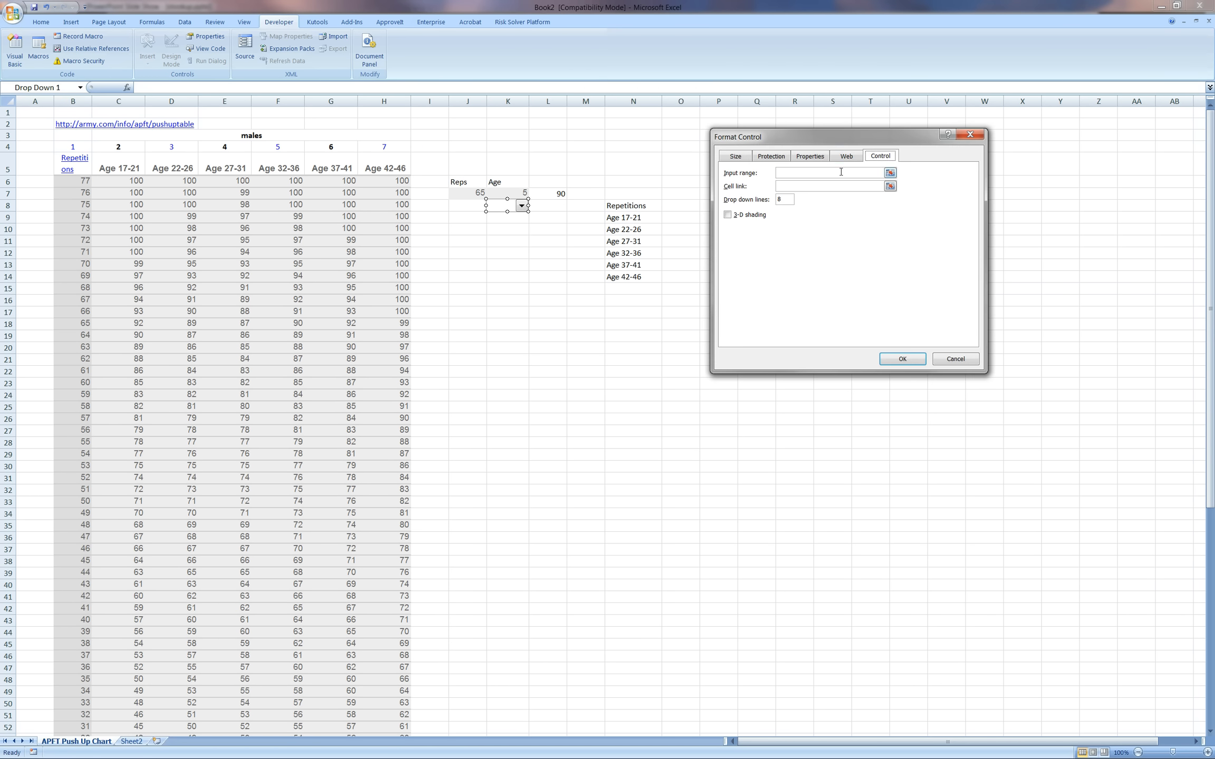
pyautogui.click(807, 173)
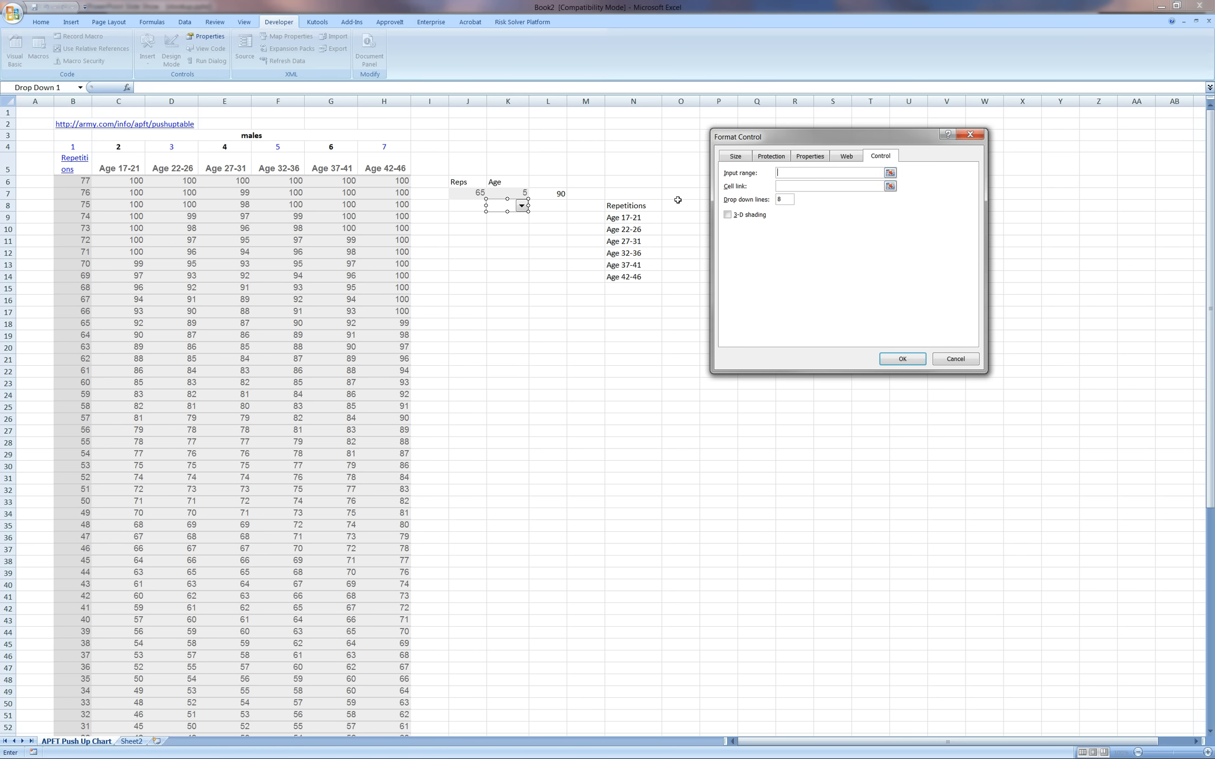
pyautogui.moveTo(646, 207); pyautogui.dragTo(645, 279)
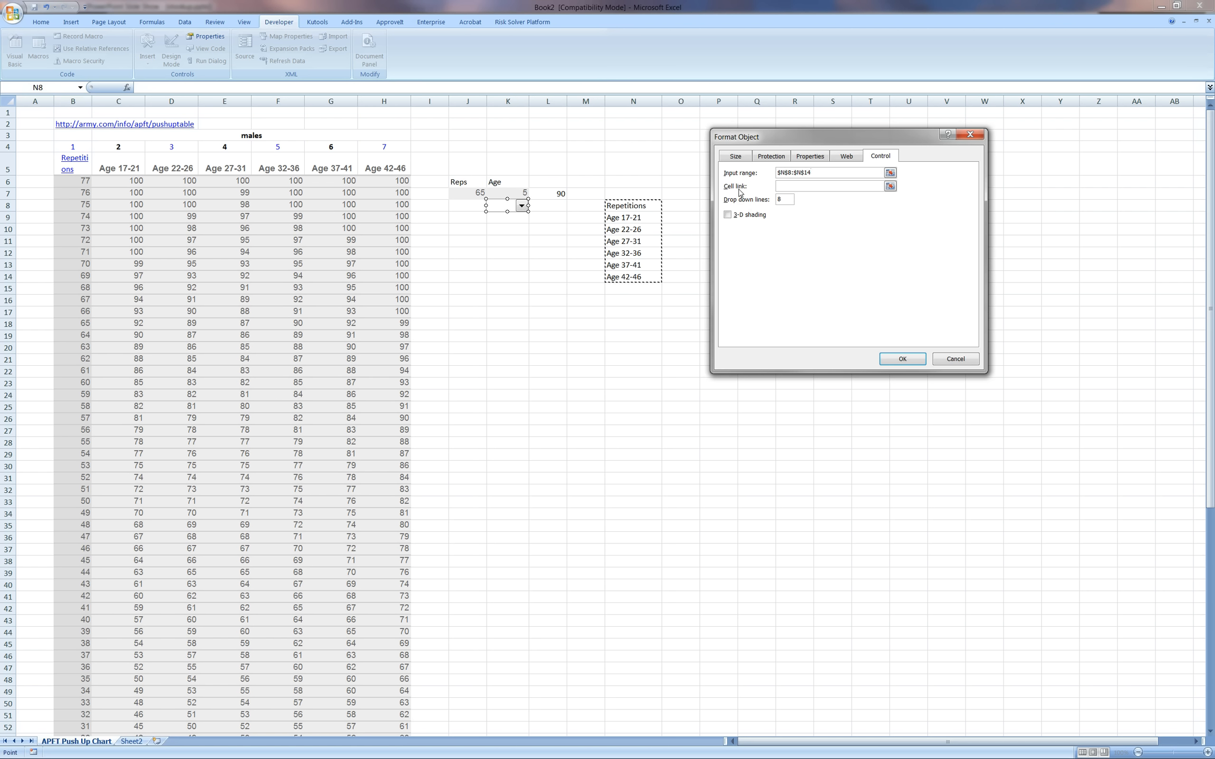
# Set the combo box's cell link to K7, edit its number of drop-down lines, and apply the settings
pyautogui.click(790, 186)
pyautogui.click(511, 192)
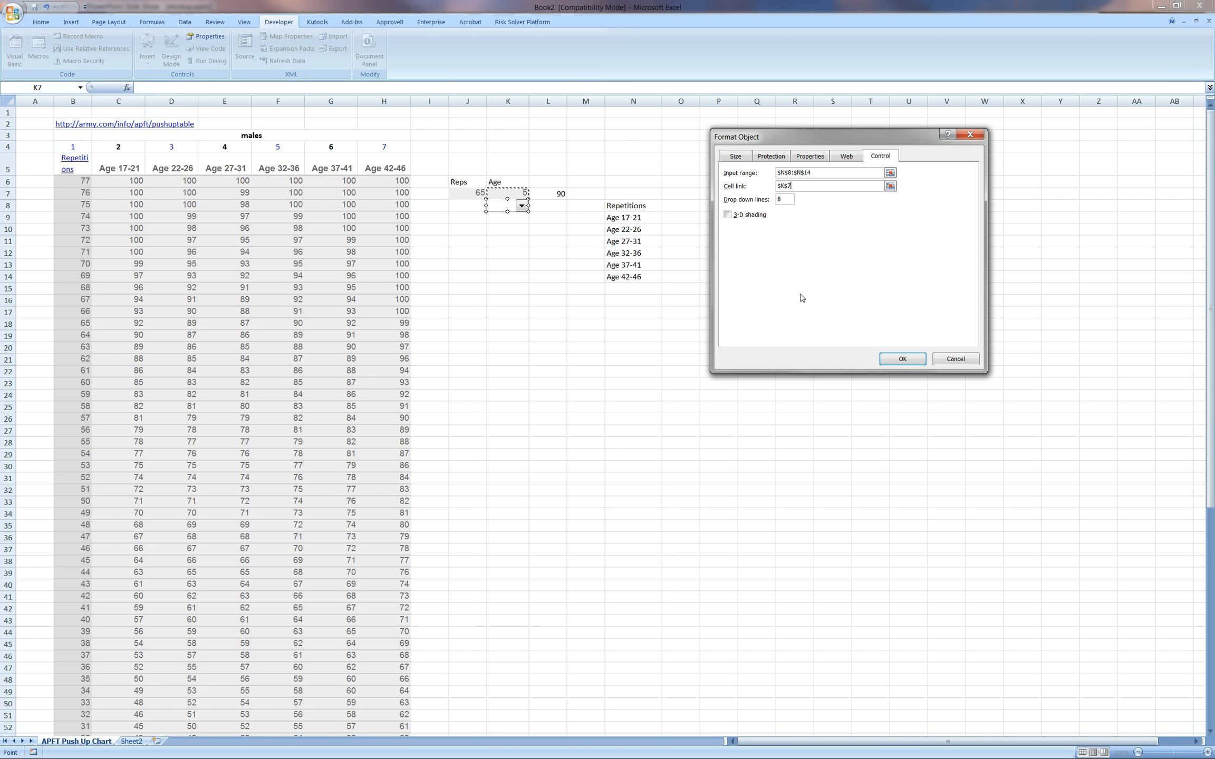
pyautogui.click(789, 199)
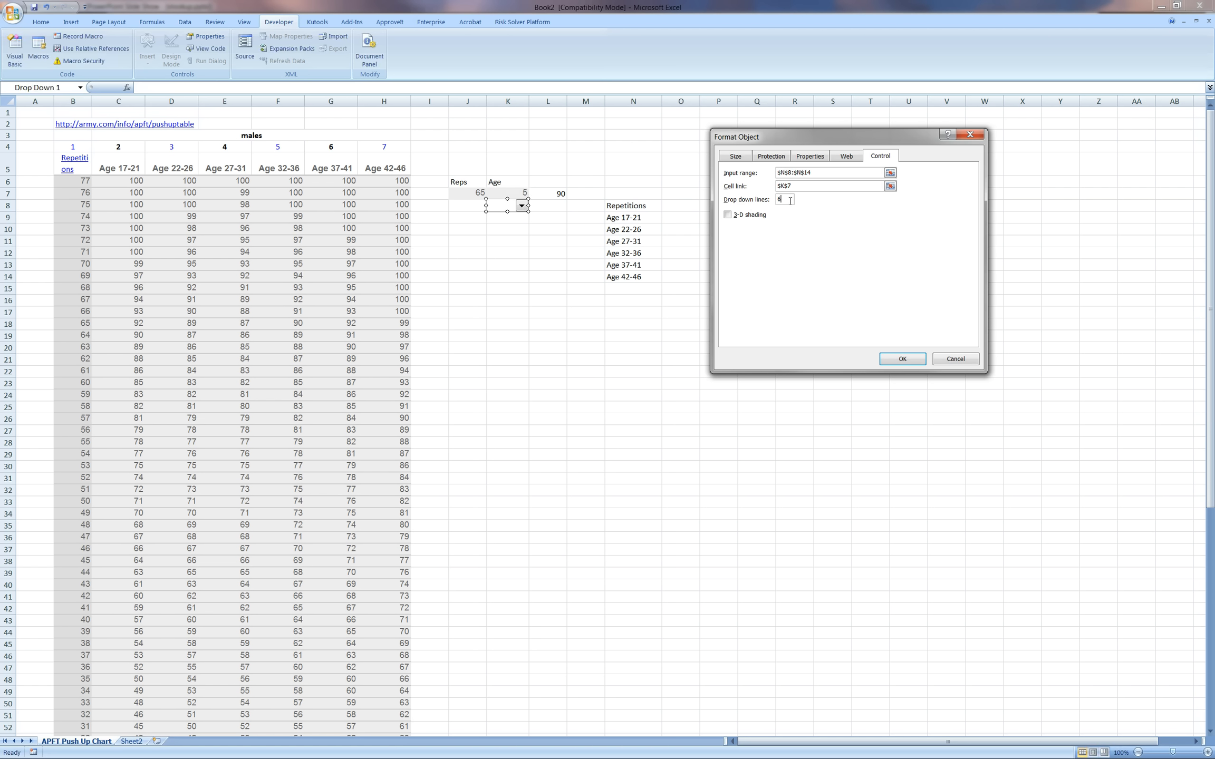
pyautogui.press('BackSpace')
pyautogui.click(908, 360)
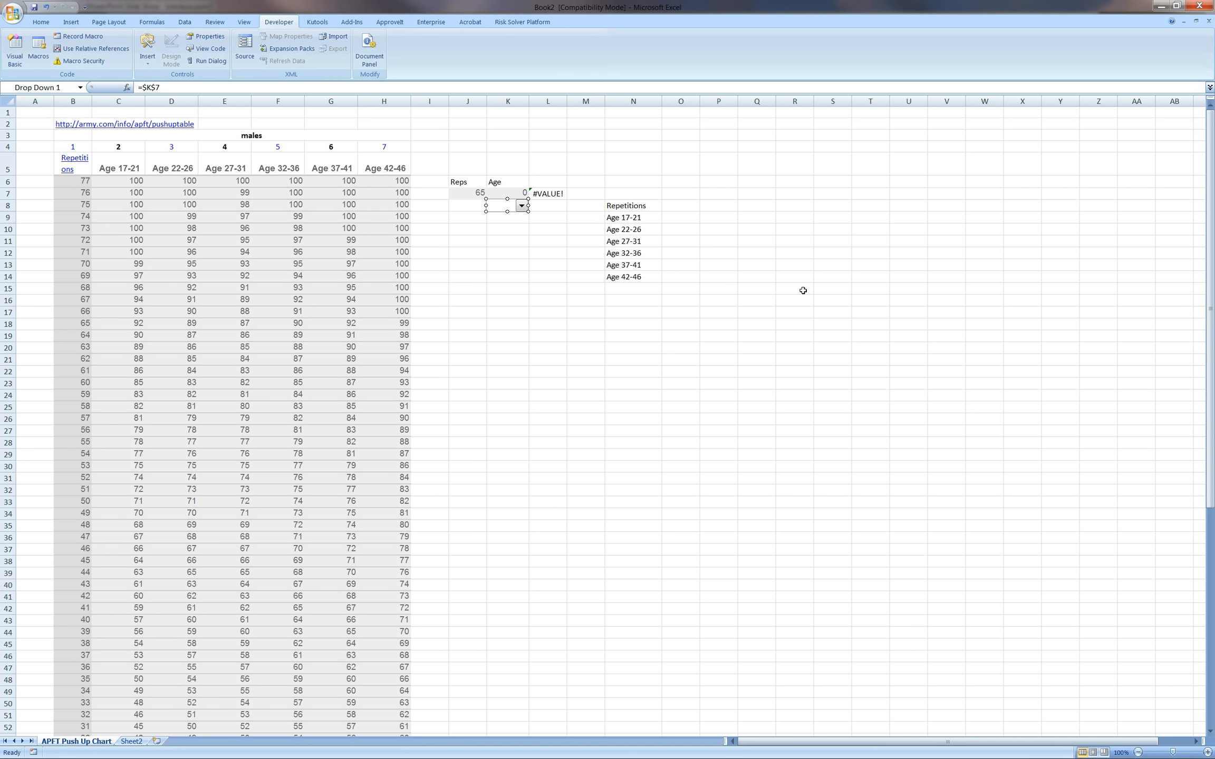
pyautogui.click(760, 264)
pyautogui.click(555, 193)
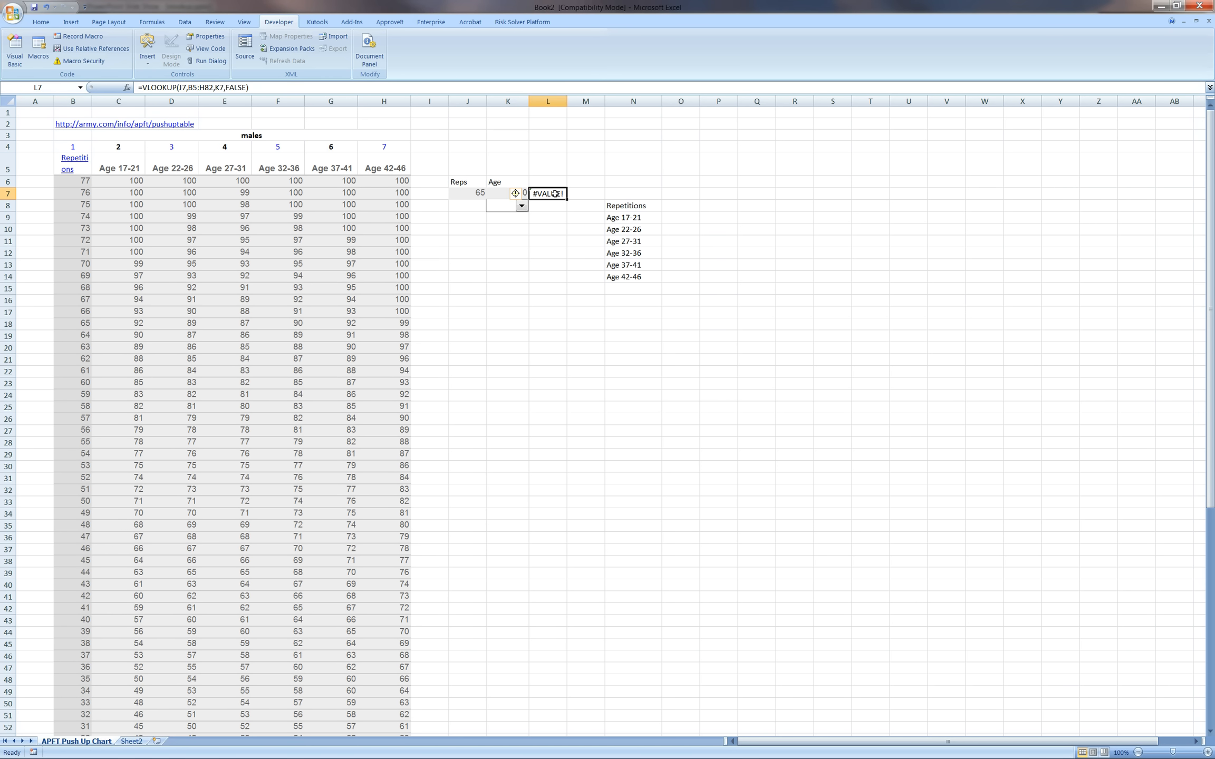
# Choose Age 32-36 in the combo box and move the control up to cover linked cell K7
pyautogui.click(521, 206)
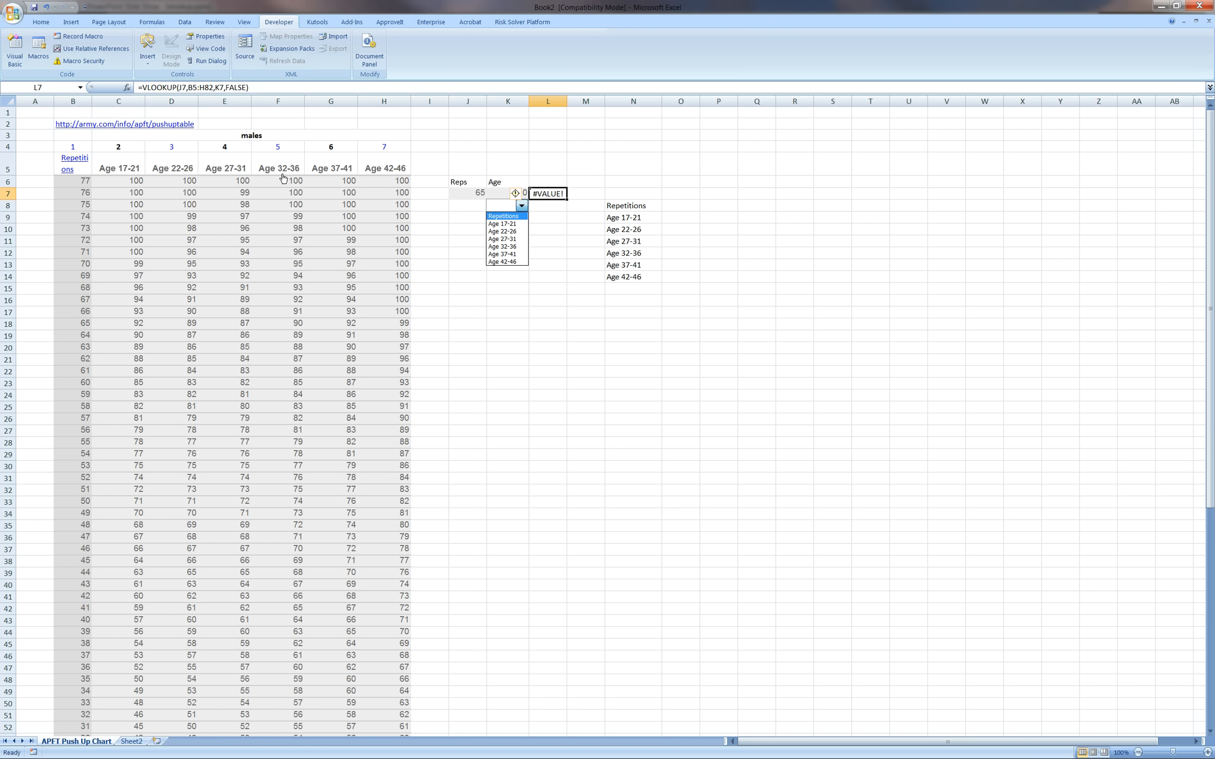
pyautogui.click(502, 247)
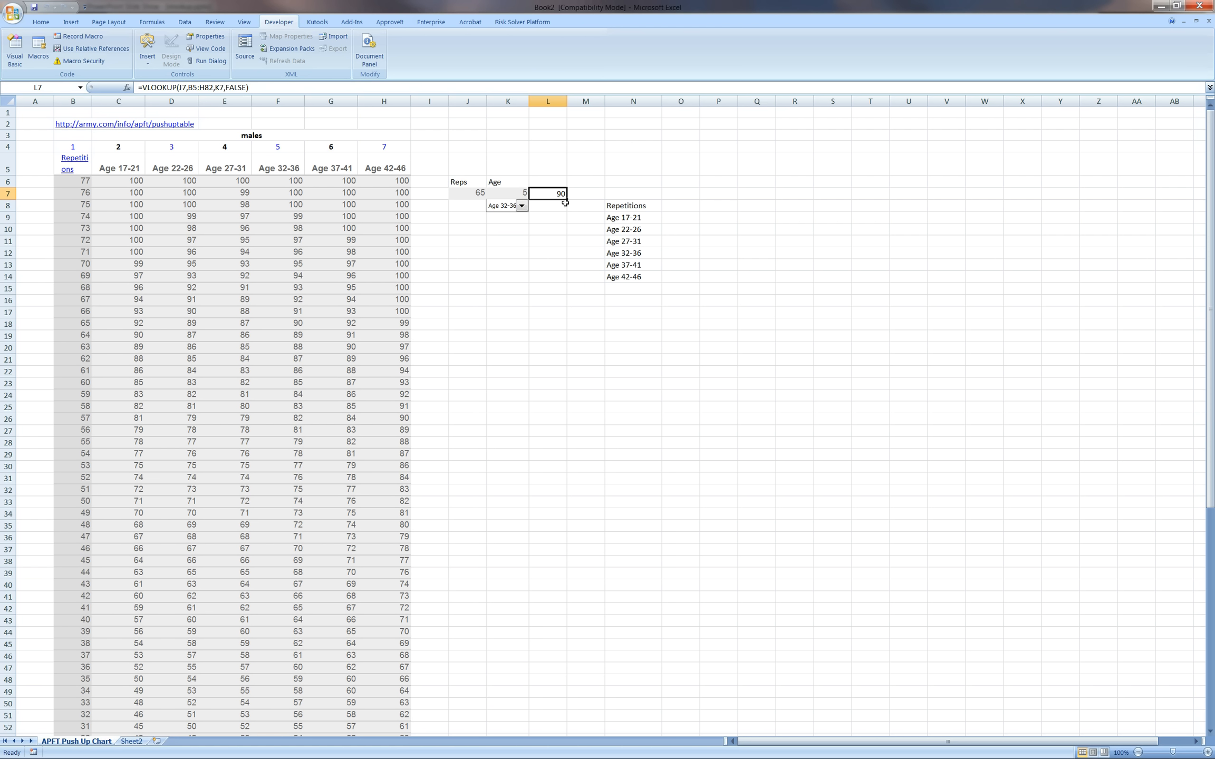
pyautogui.rightClick(505, 209)
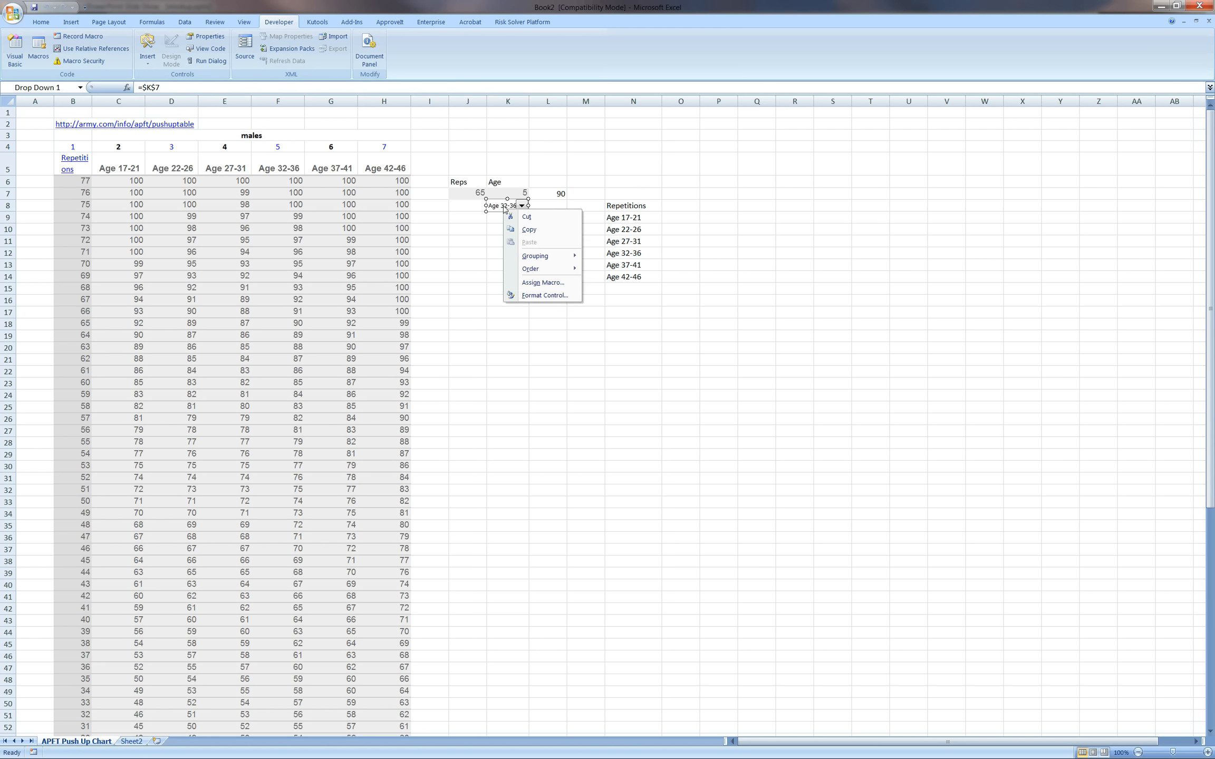
pyautogui.click(503, 202)
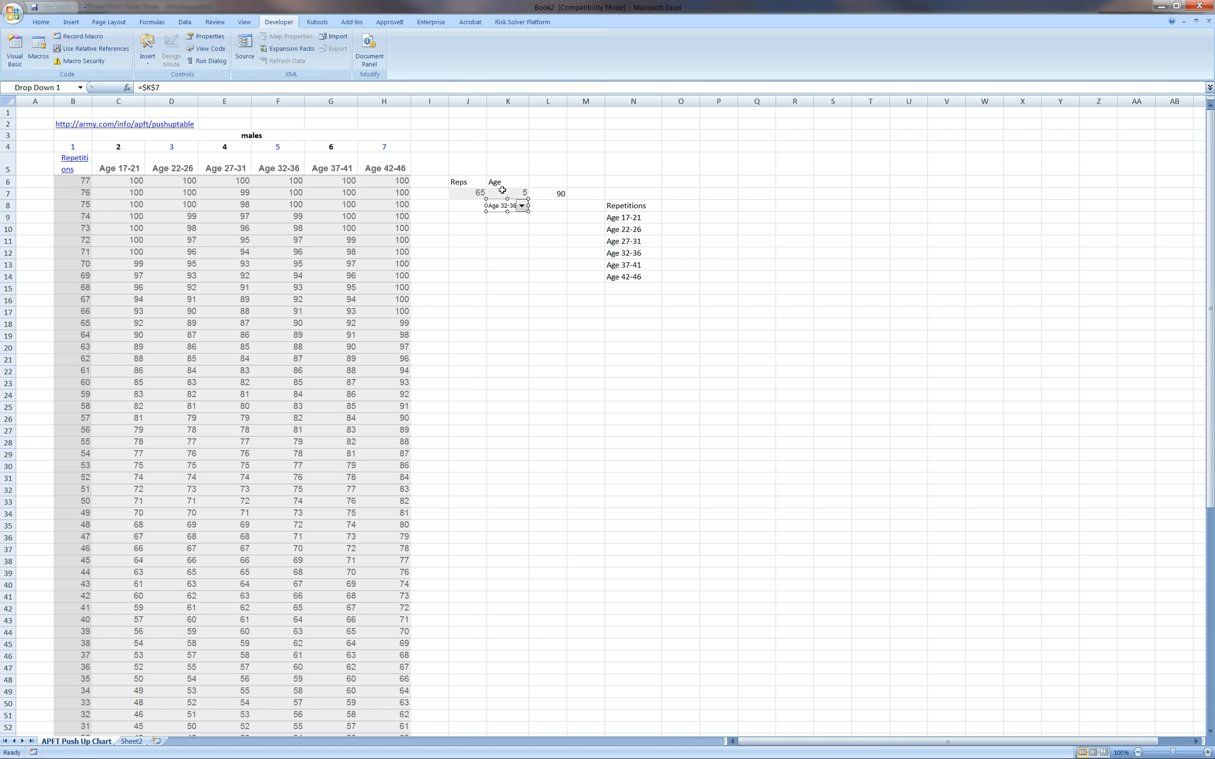
pyautogui.moveTo(497, 204); pyautogui.dragTo(497, 190)
pyautogui.click(518, 208)
pyautogui.click(554, 228)
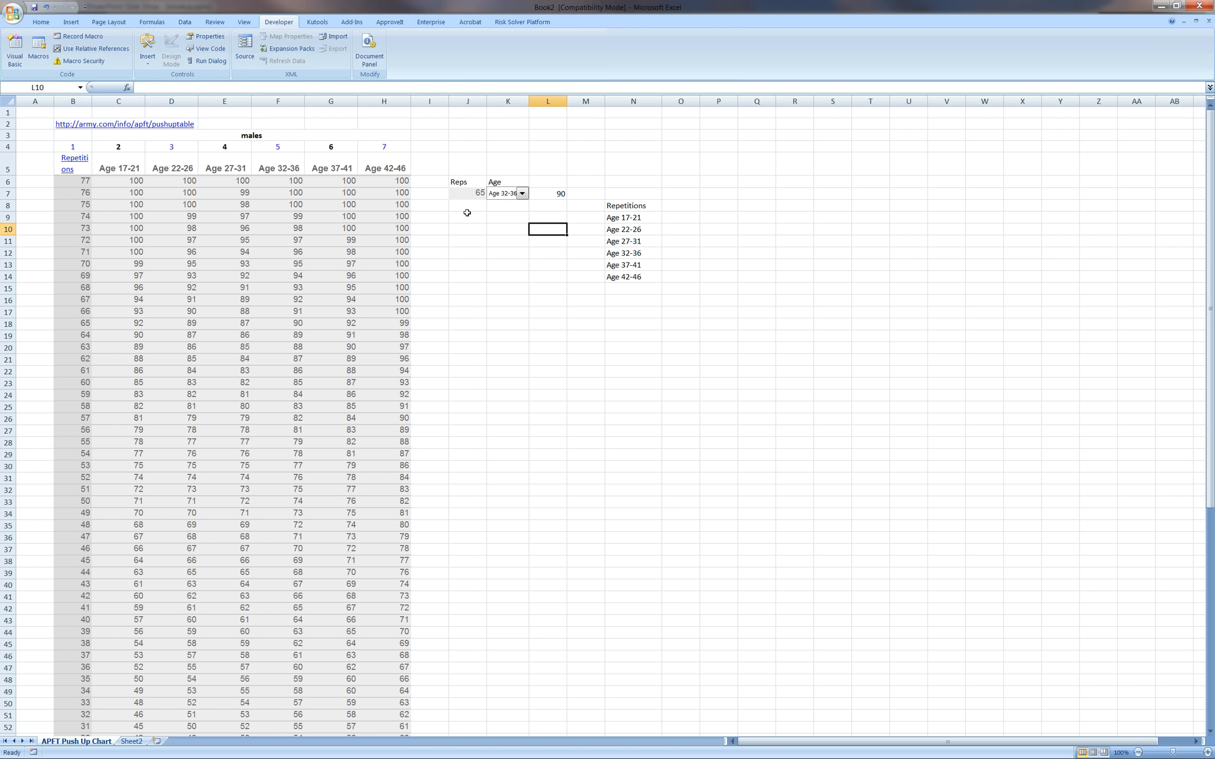
# Set the repetitions in J7 to 71 and choose Age 22-26 in the combo box
pyautogui.click(471, 193)
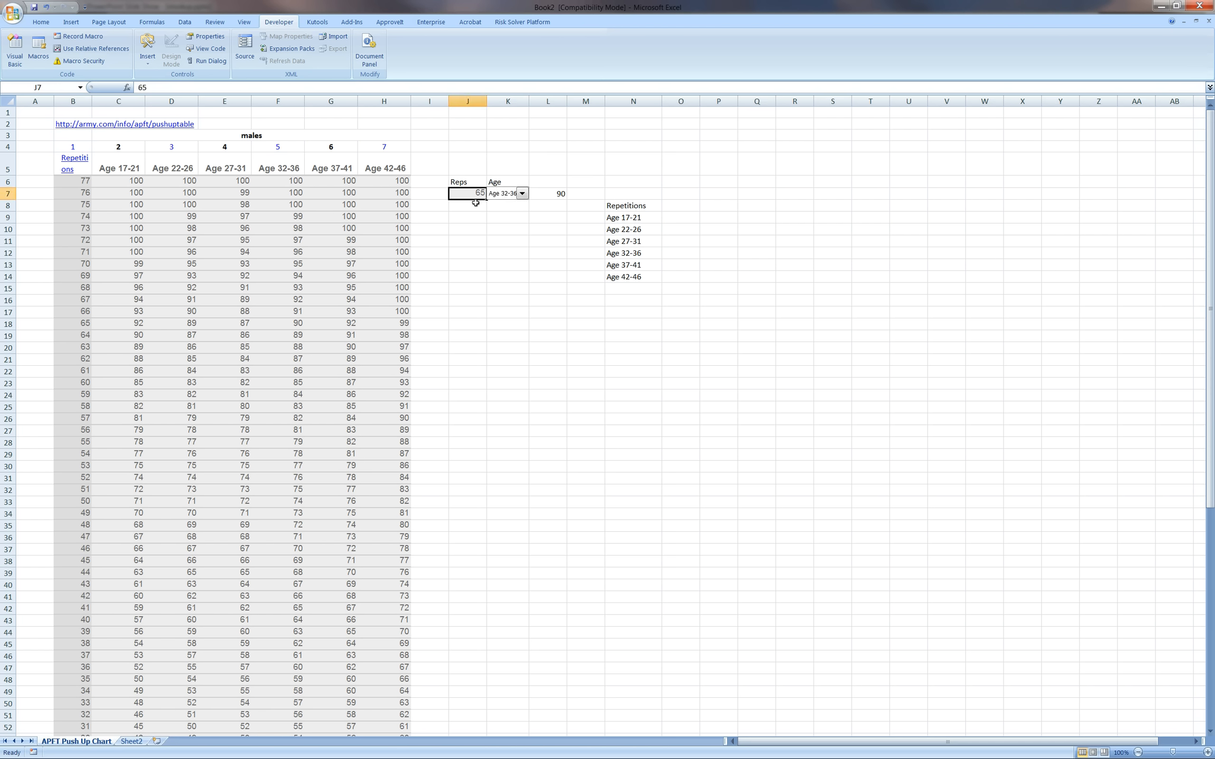
pyautogui.write('71')
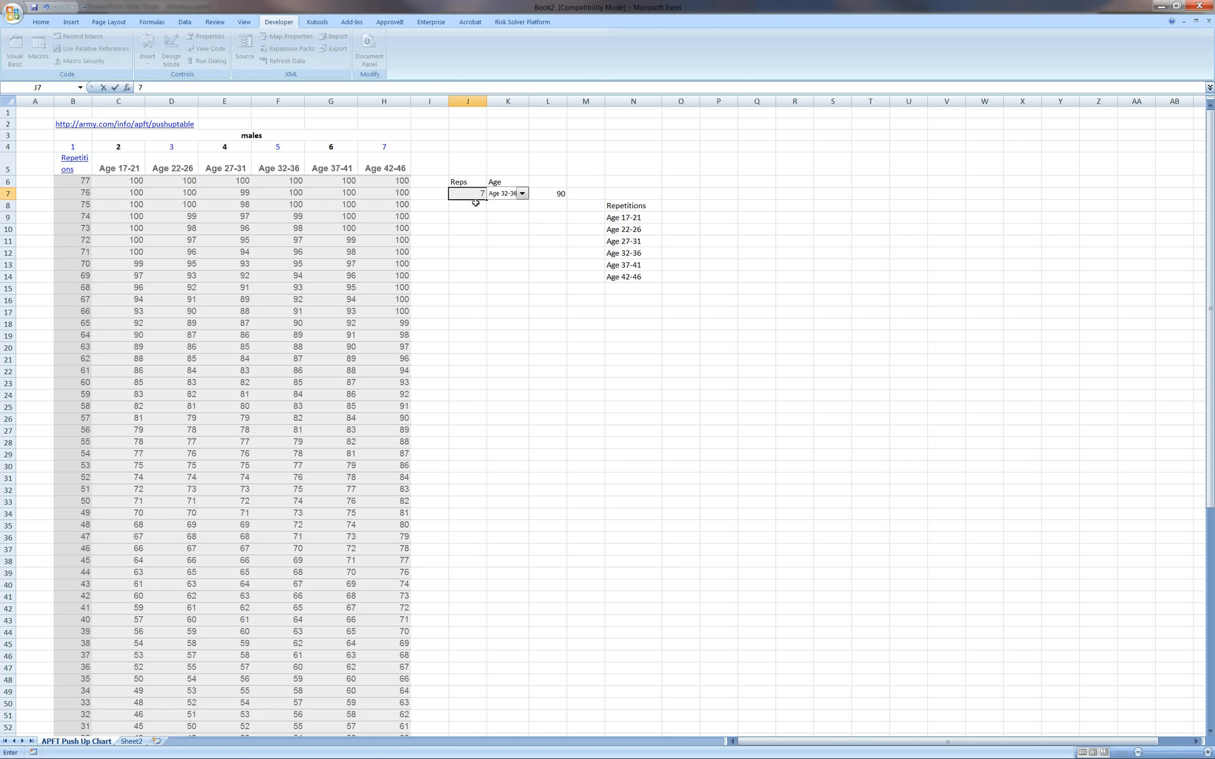
pyautogui.click(499, 222)
pyautogui.click(523, 194)
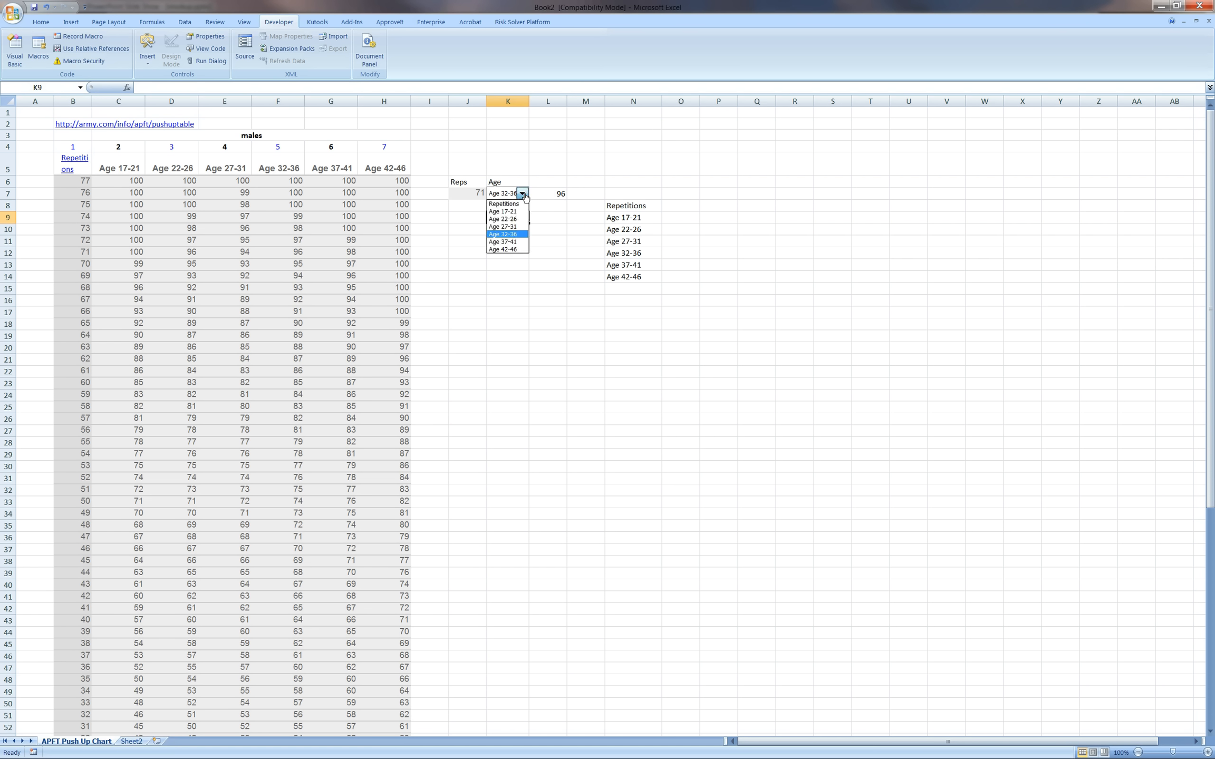
pyautogui.click(521, 220)
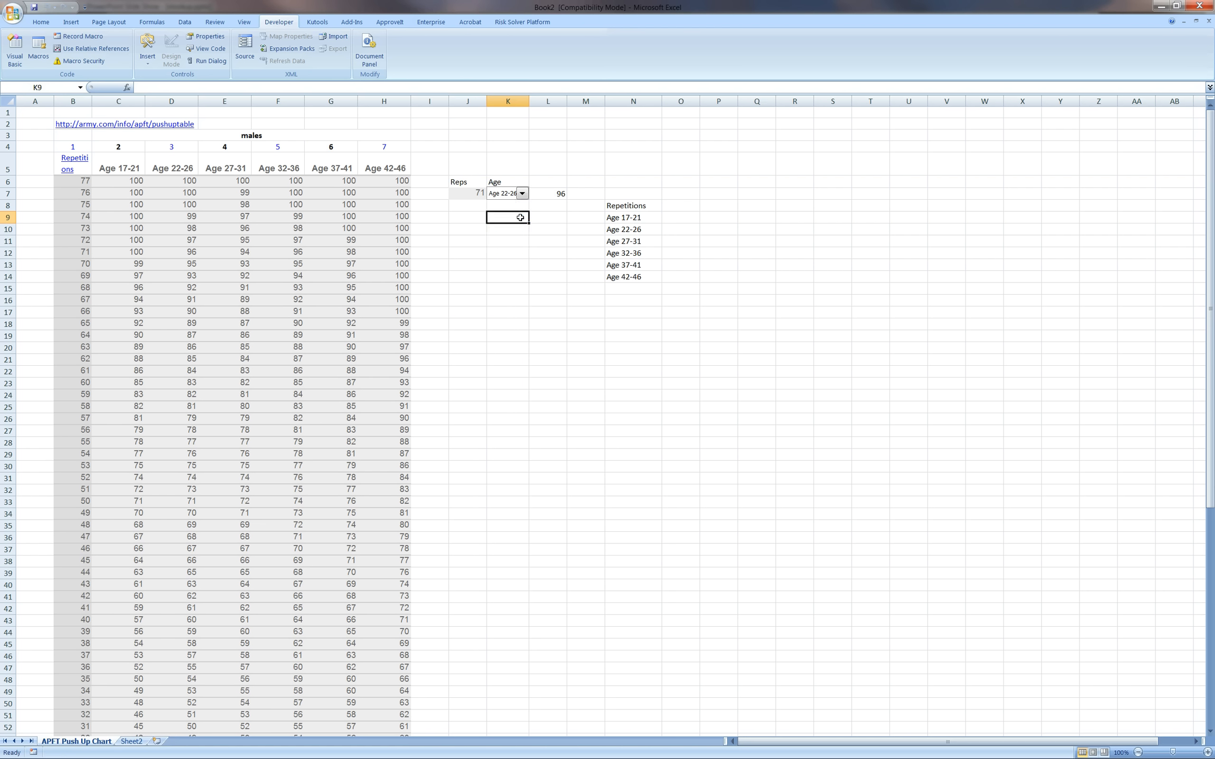
# Compare the lookup score in L7 with table cell D12, and review the age groups offered by the combo box
pyautogui.click(540, 215)
pyautogui.click(557, 194)
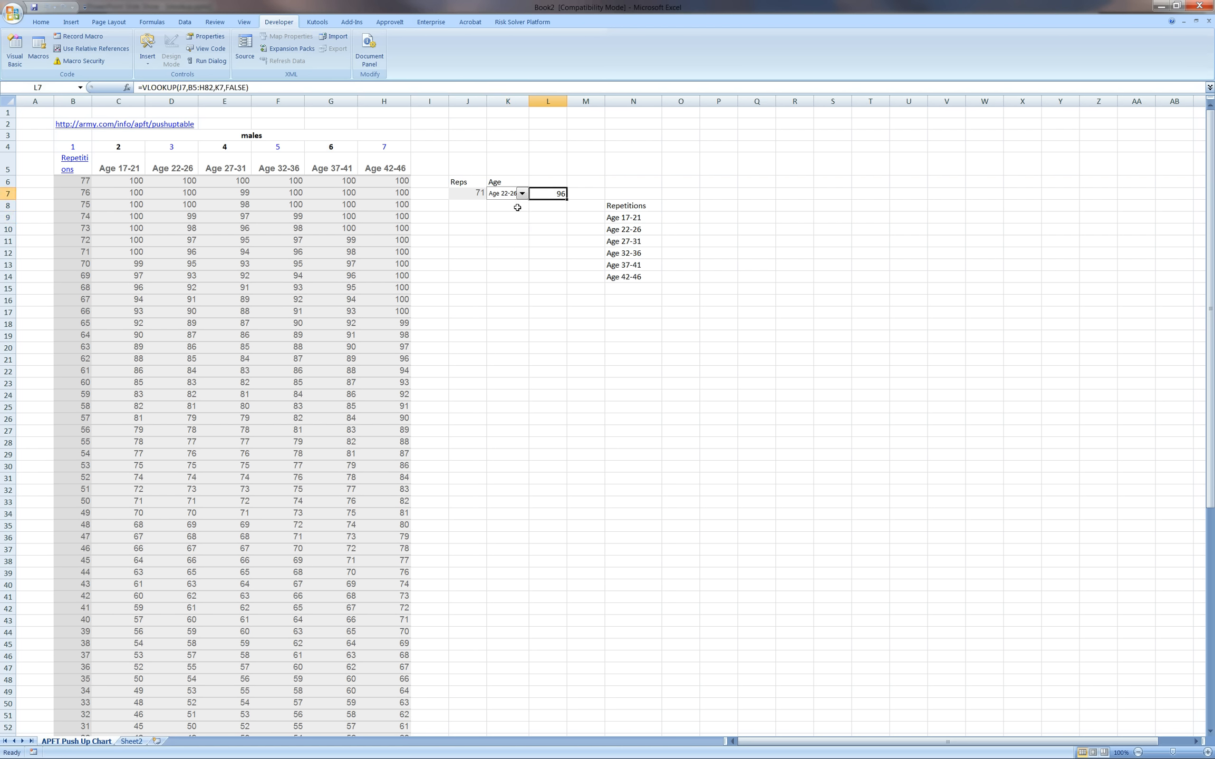
pyautogui.click(188, 253)
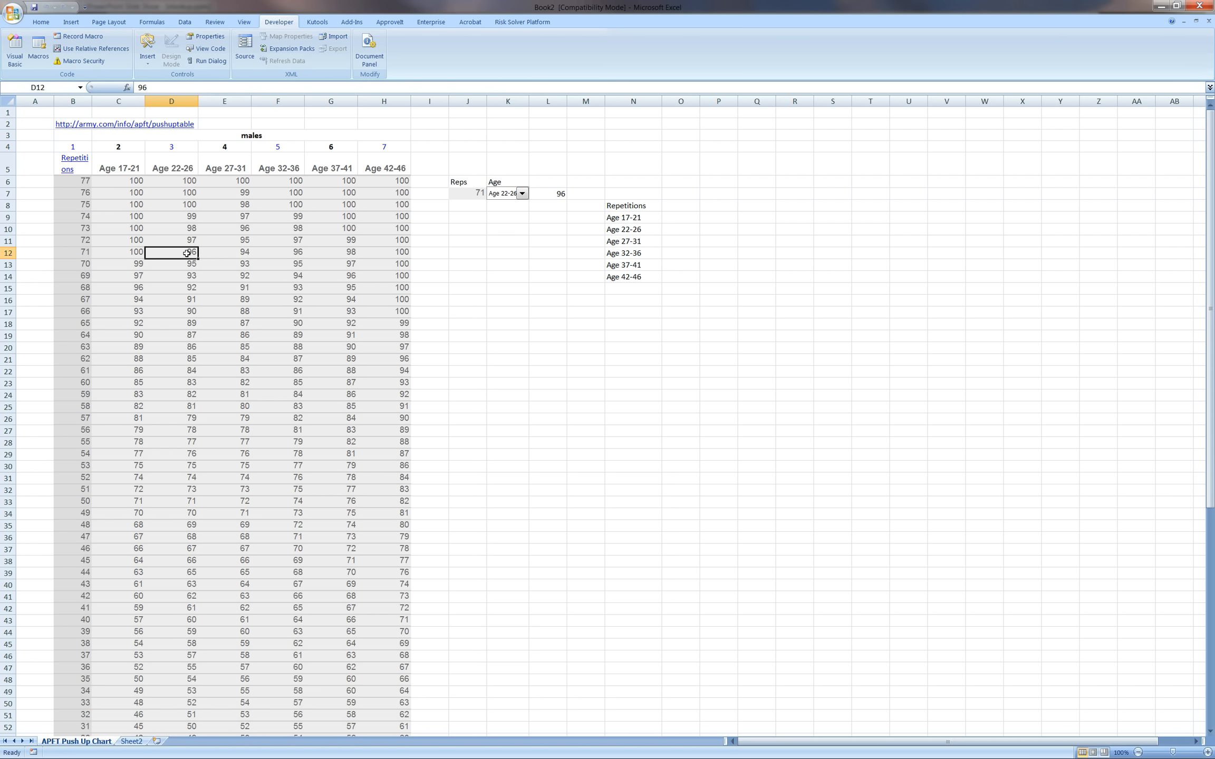
pyautogui.click(505, 260)
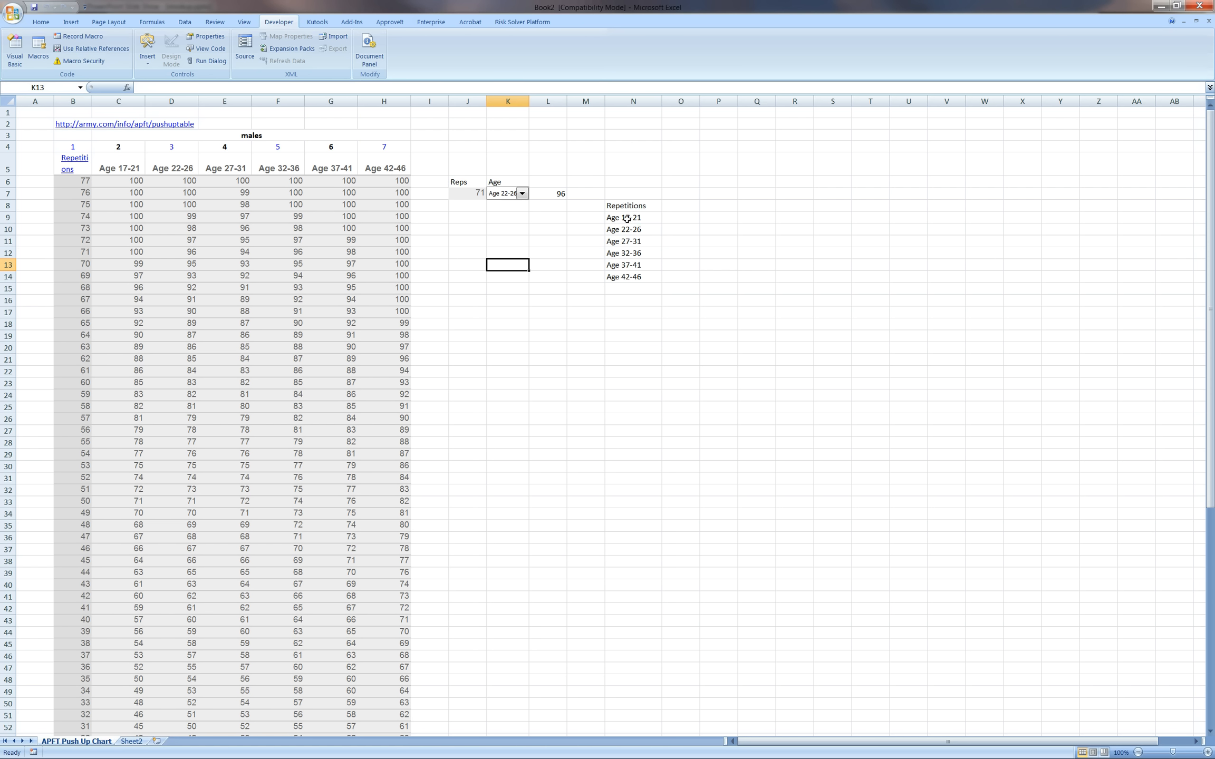
pyautogui.click(522, 194)
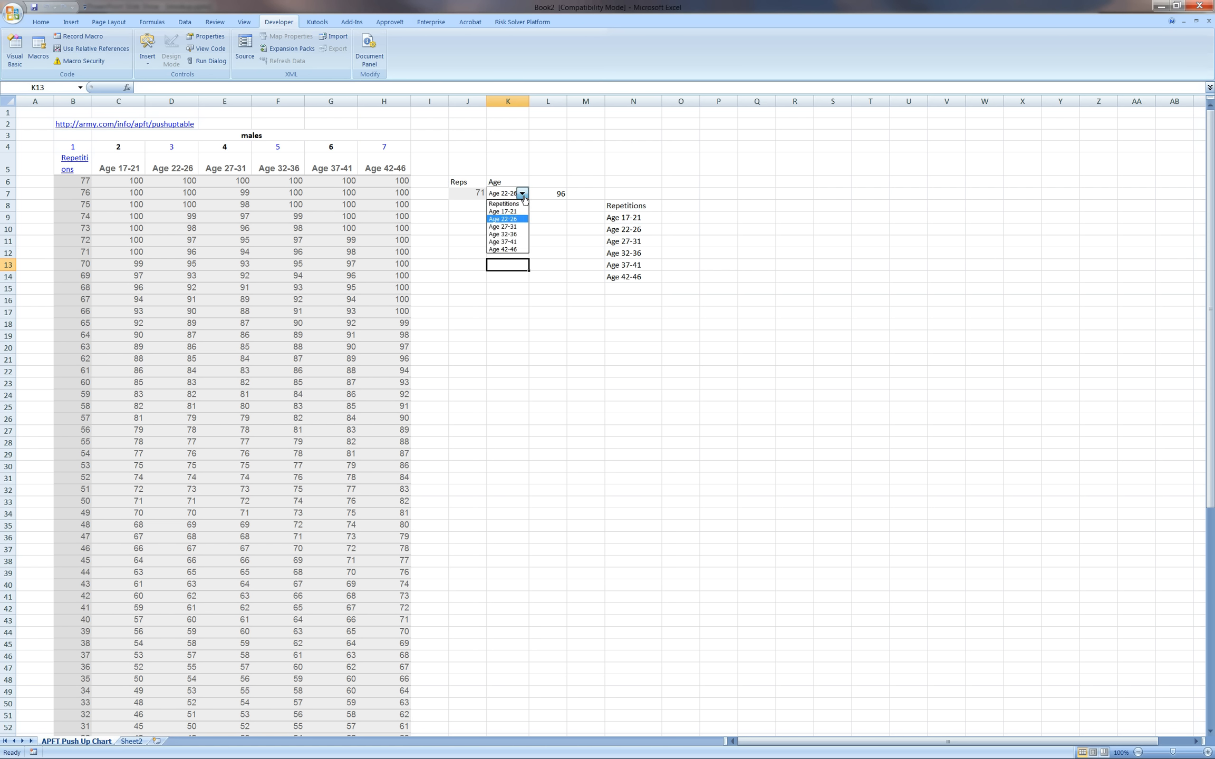
pyautogui.click(567, 231)
pyautogui.click(551, 289)
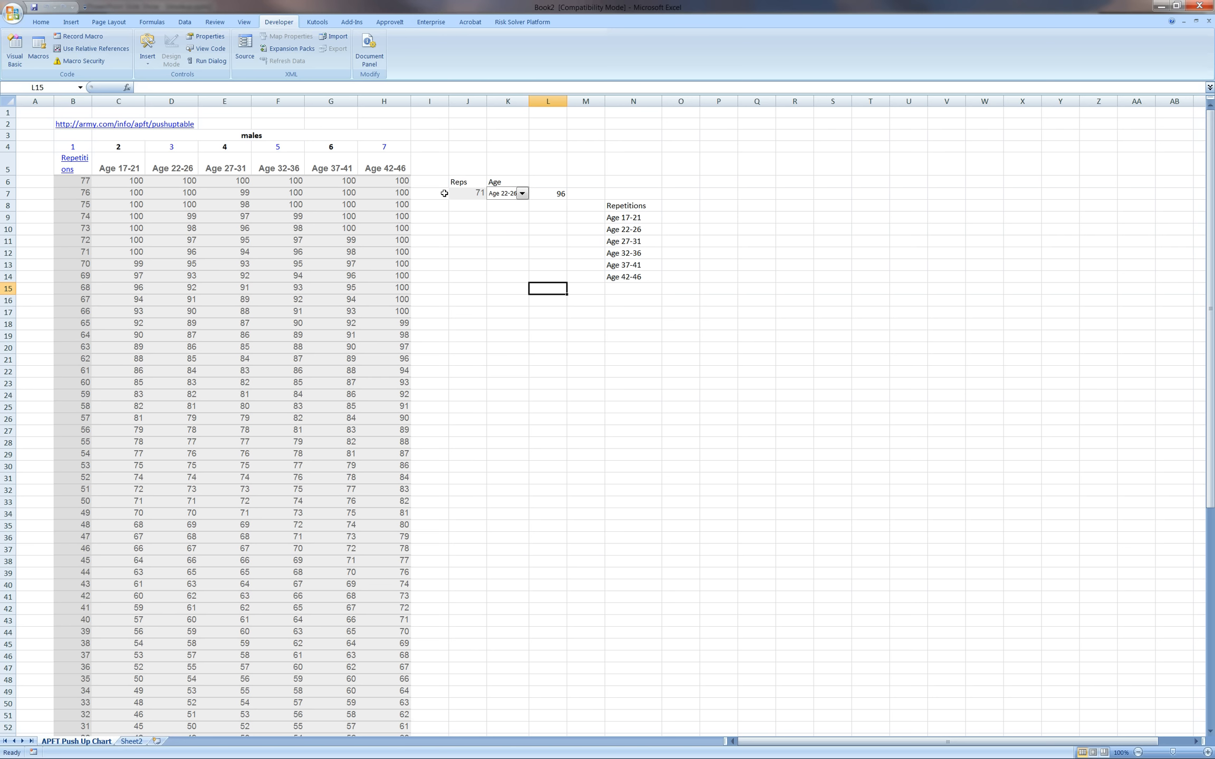
# Enter the title "Pushup Score" in J5 above the lookup inputs and widen column J to fit it
pyautogui.moveTo(451, 168); pyautogui.dragTo(559, 213)
pyautogui.click(463, 168)
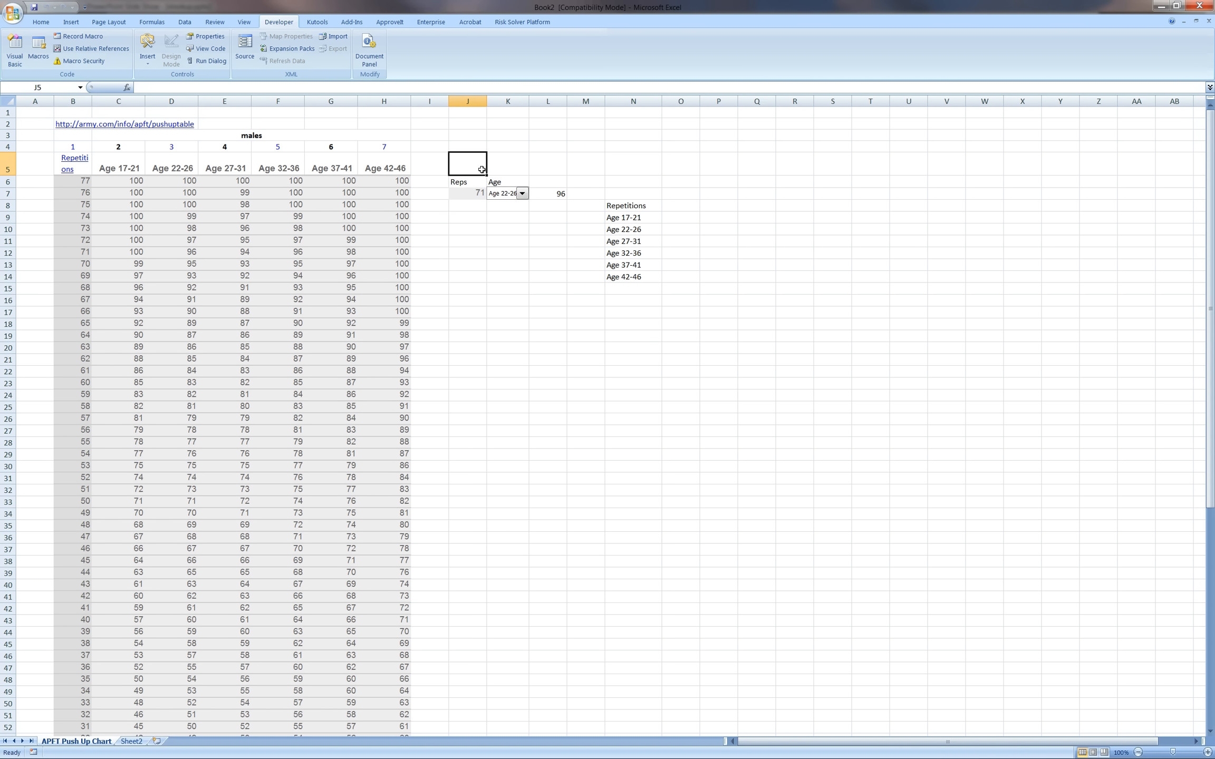
pyautogui.write('Pushup Score')
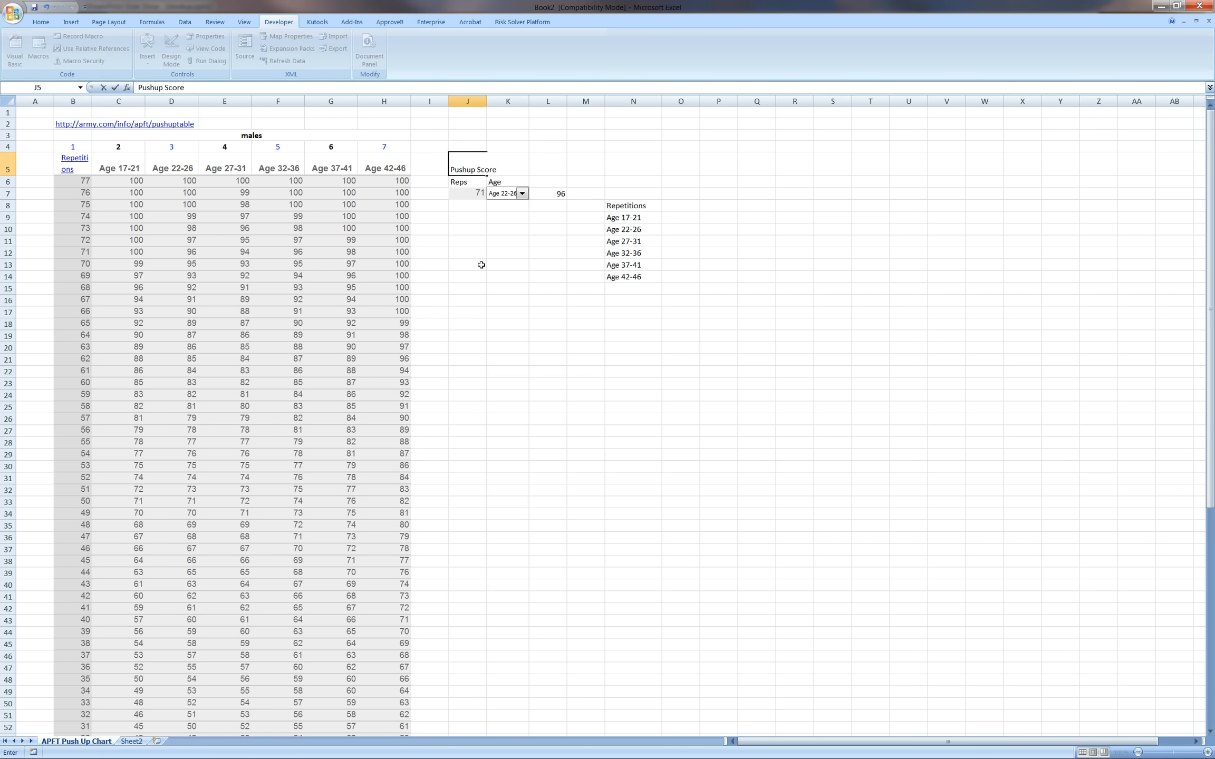
pyautogui.click(478, 264)
pyautogui.moveTo(486, 101); pyautogui.dragTo(539, 99)
pyautogui.click(531, 271)
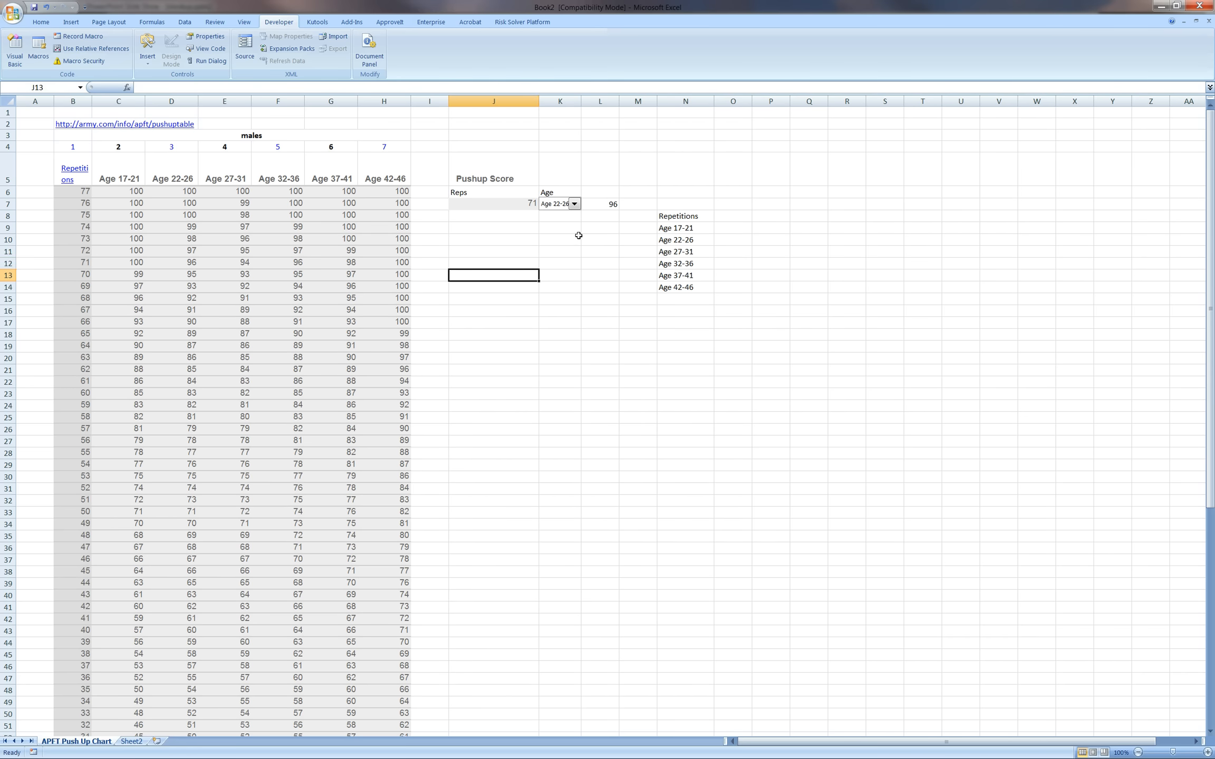
pyautogui.click(578, 236)
pyautogui.click(473, 225)
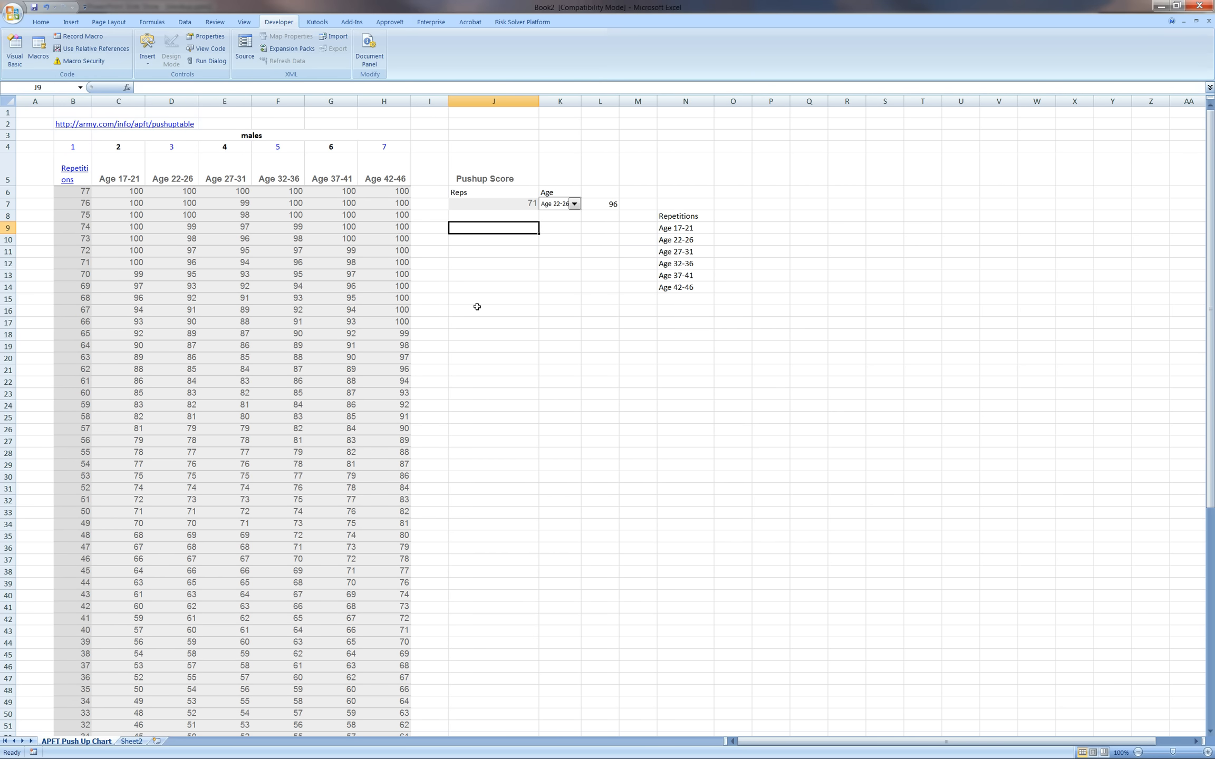
pyautogui.click(487, 287)
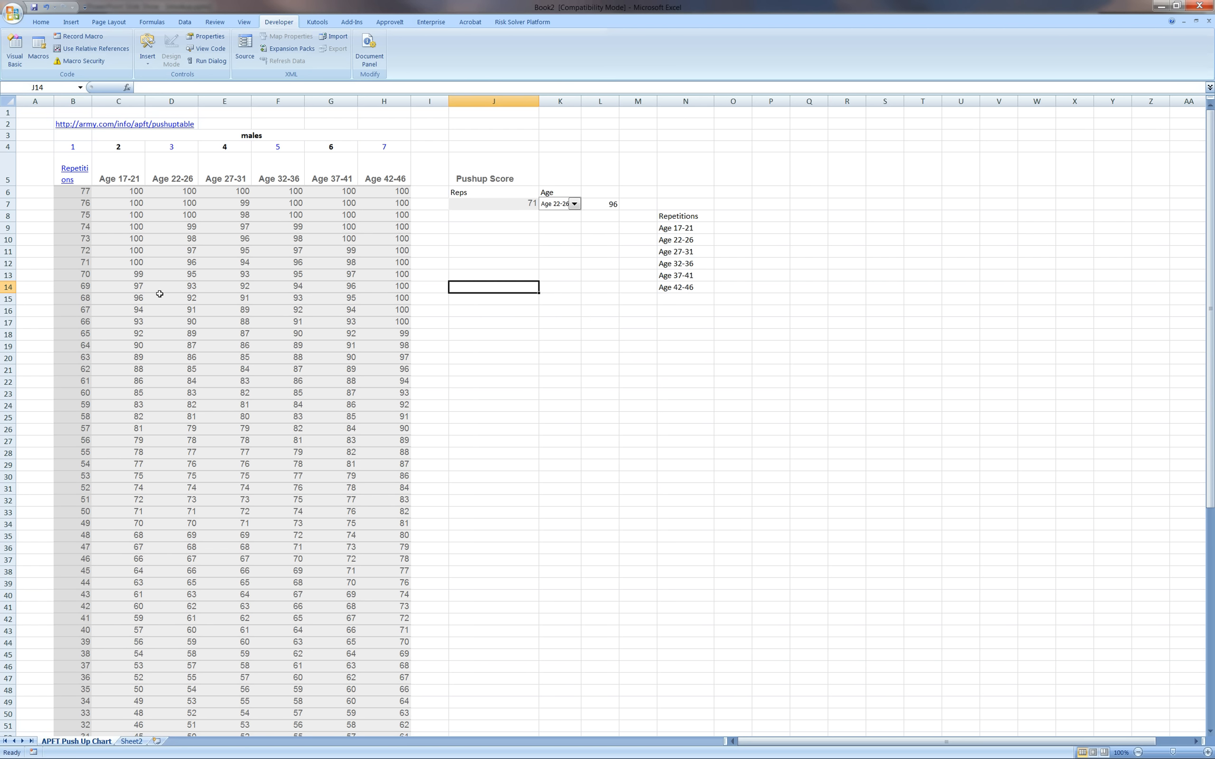
# Switch to the PowerPoint slide show of vlookup.pptx and show the "Questions?" slide
pyautogui.hotkey('alt', 'Tab')
pyautogui.click(668, 313)
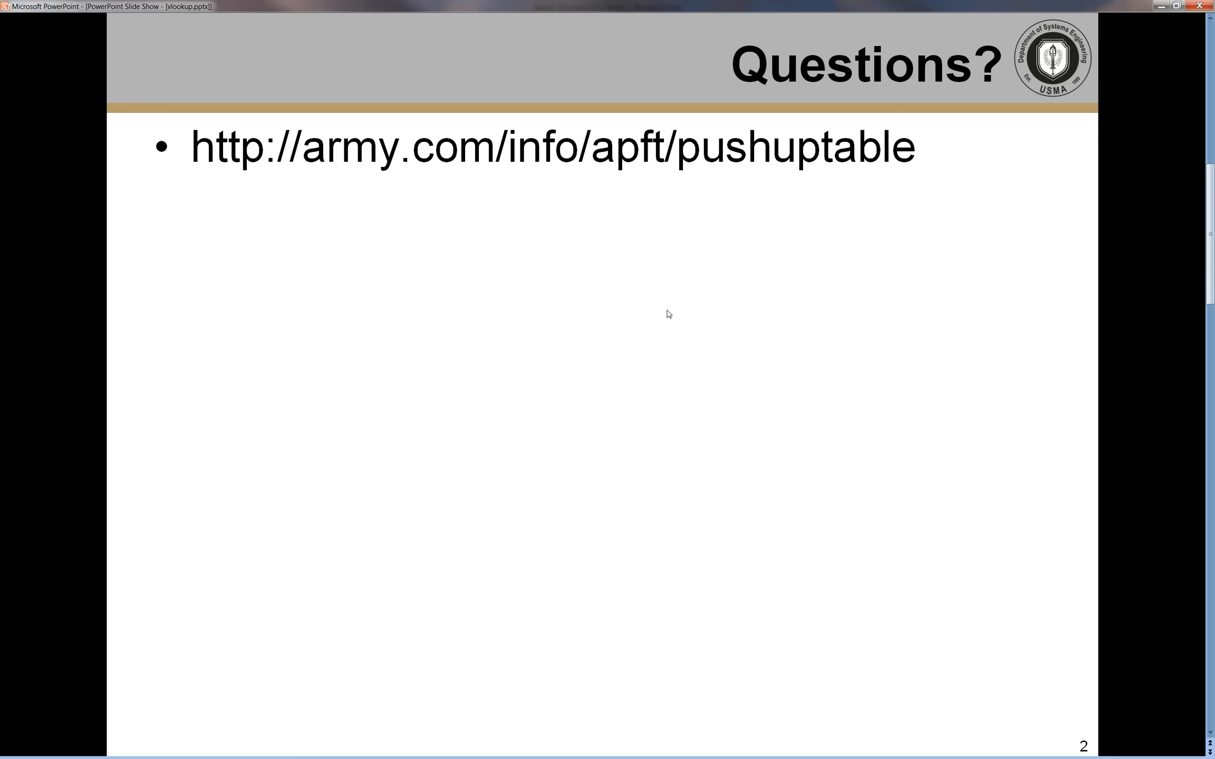